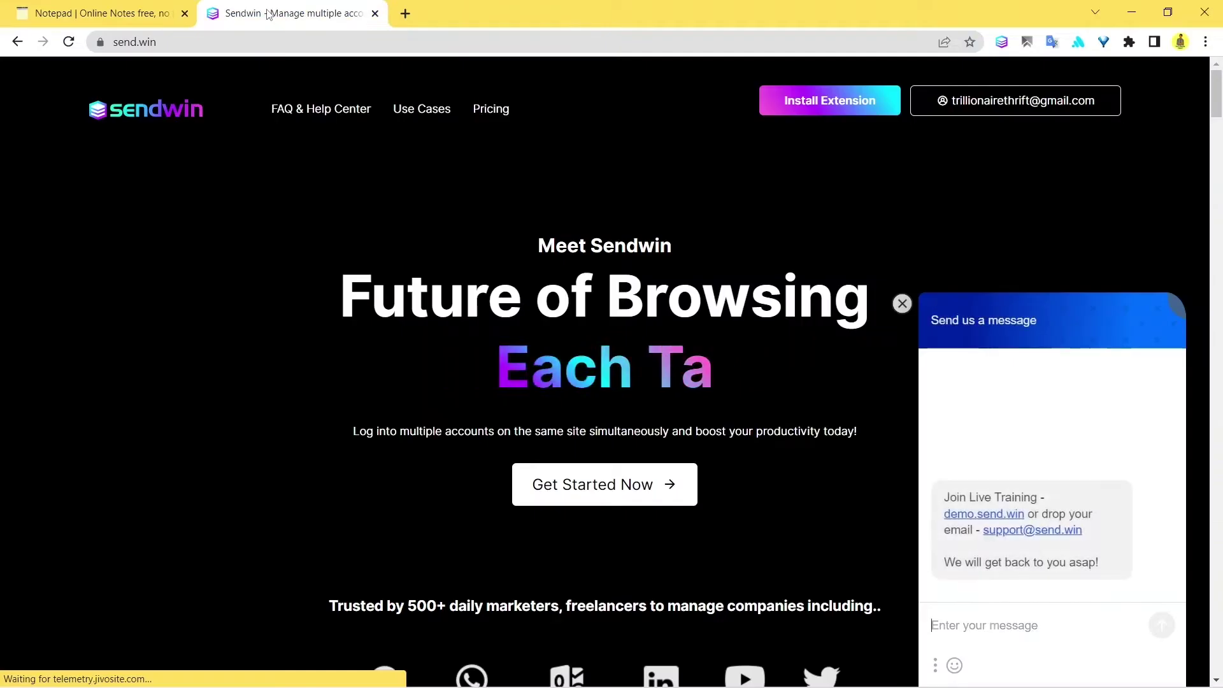
Close the support chat and open the SendWin extension install page (extension.send.win).
click(902, 304)
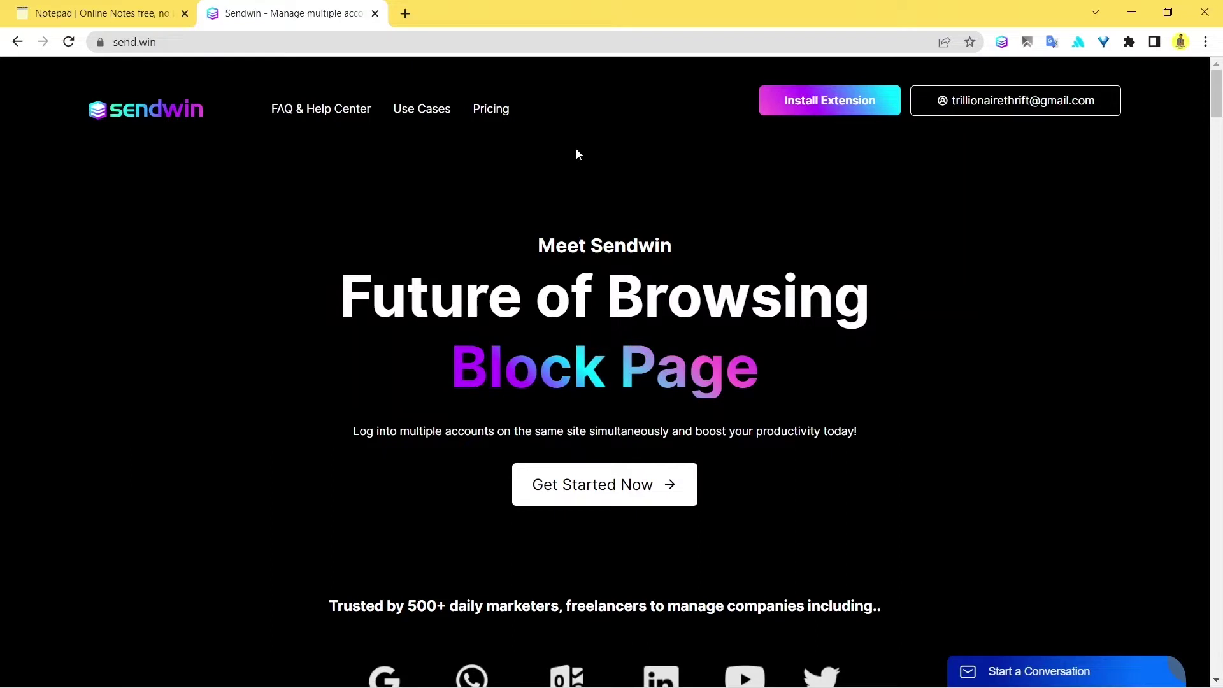
scroll(1017, 228, down, 3)
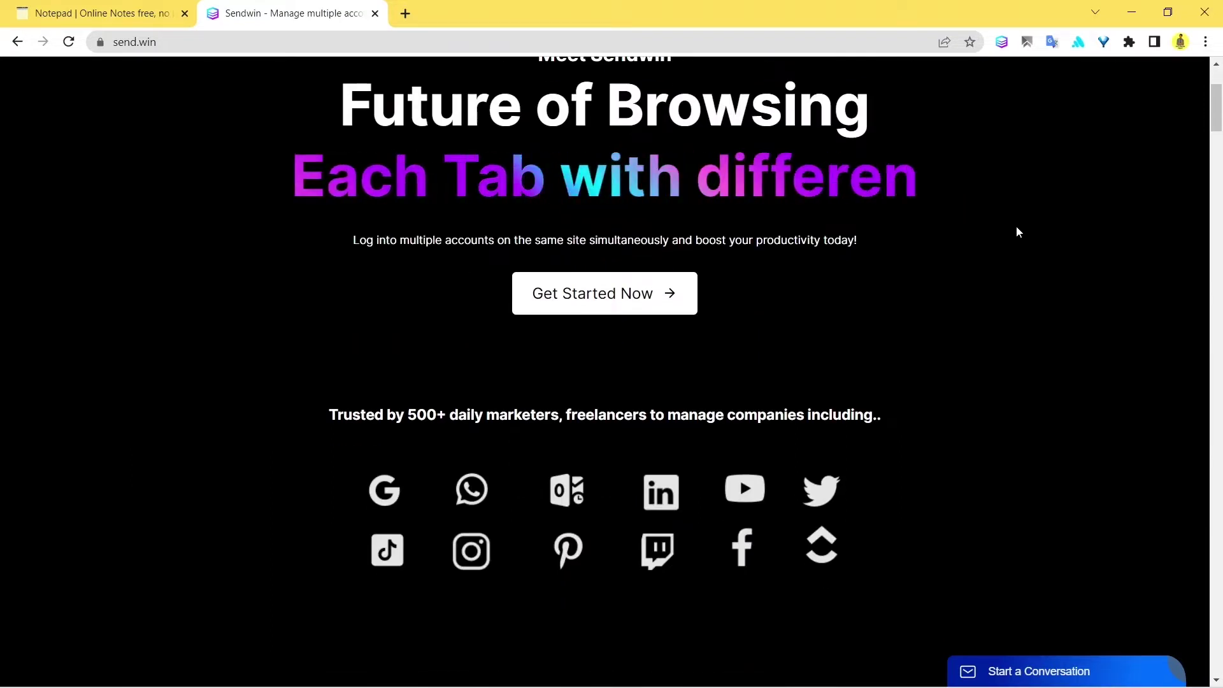
scroll(1015, 227, up, 3)
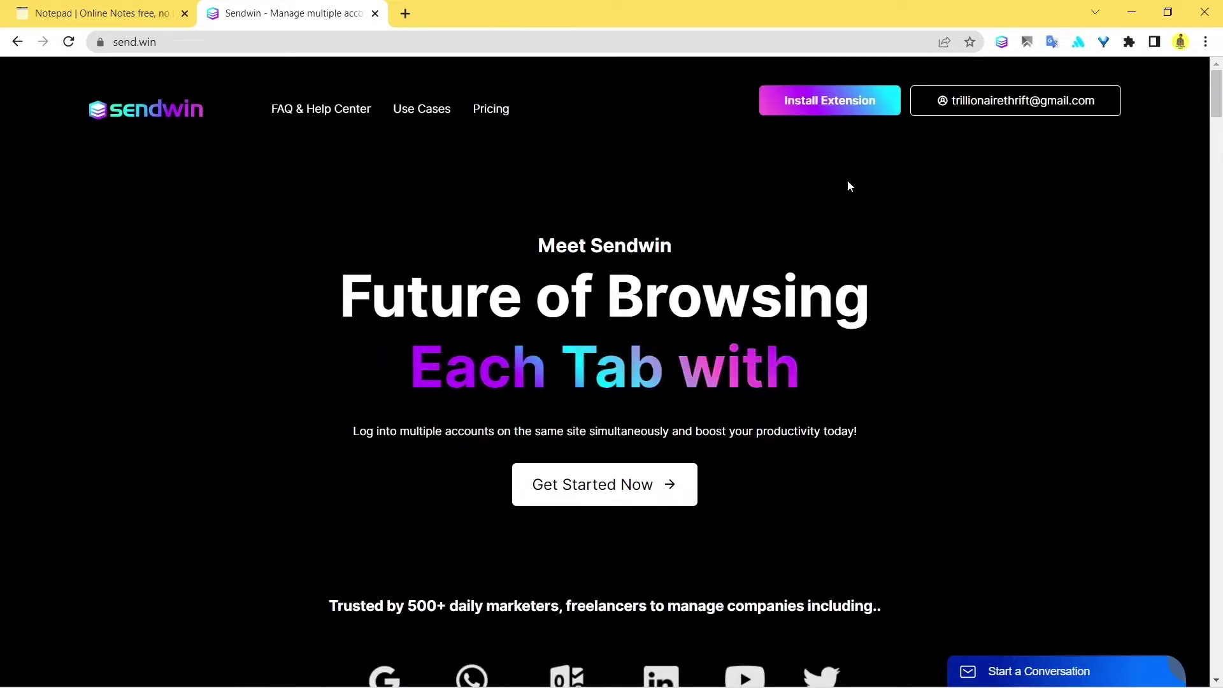
click(858, 100)
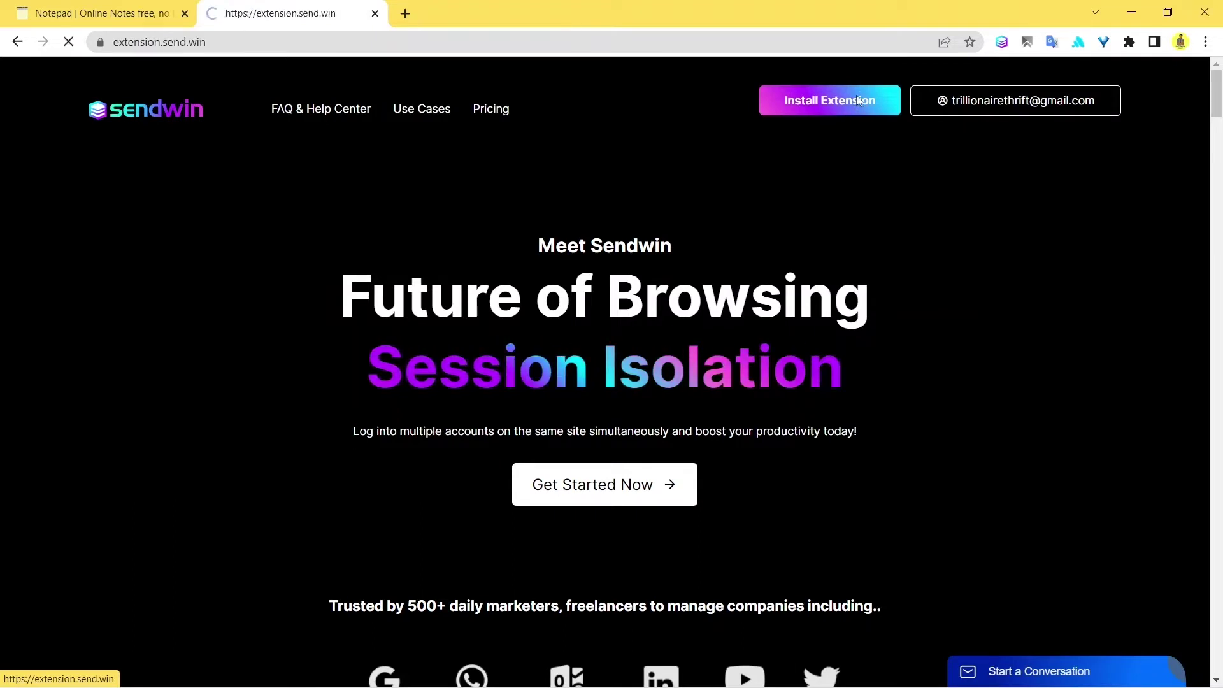
Check SendWin is pinned in Chrome's Extensions menu, then close its Web Store tab.
scroll(771, 354, down, 1)
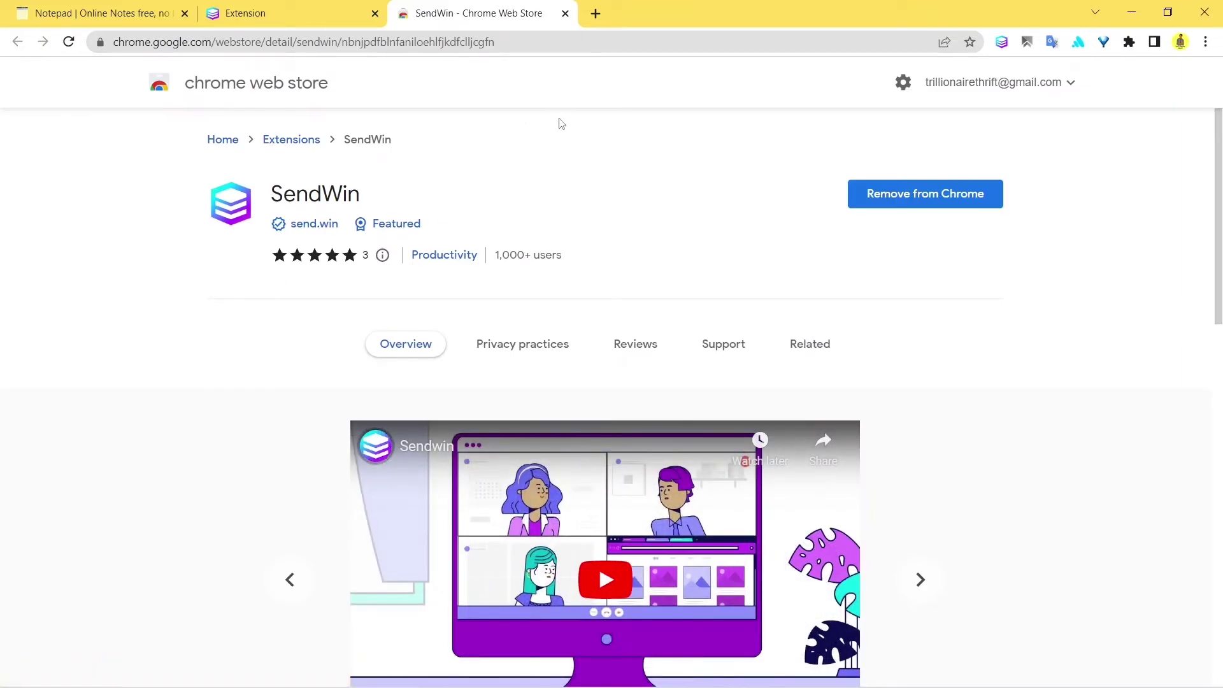
scroll(675, 227, down, 1)
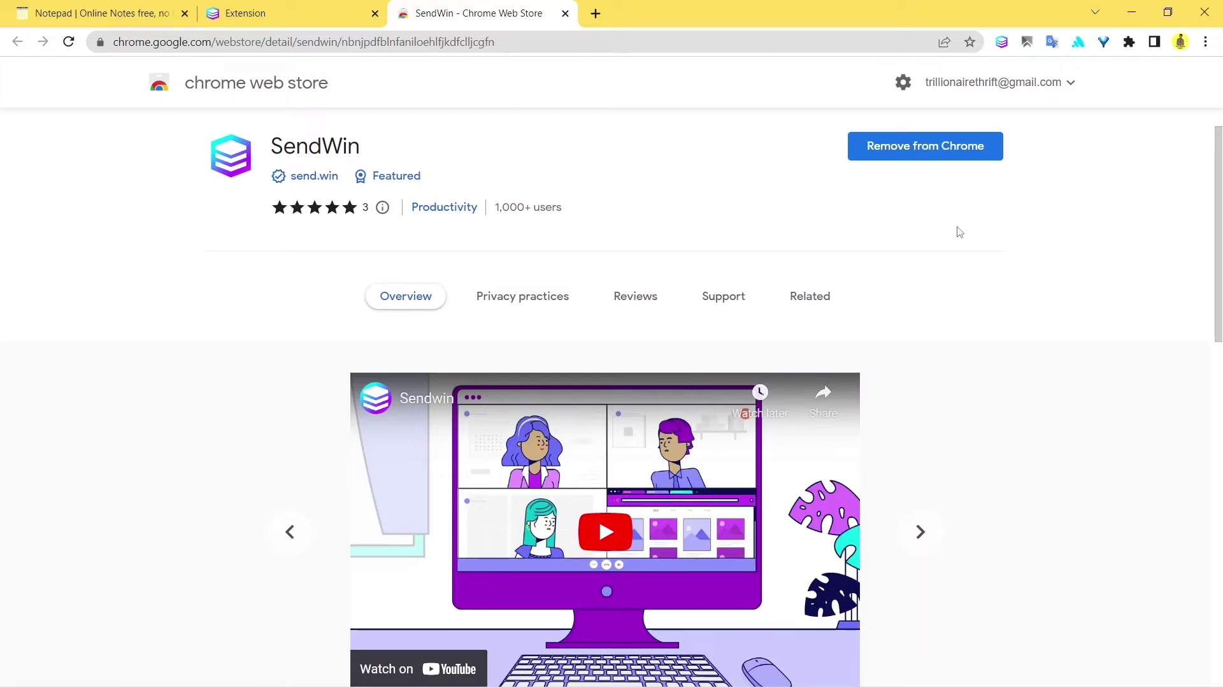
click(1129, 42)
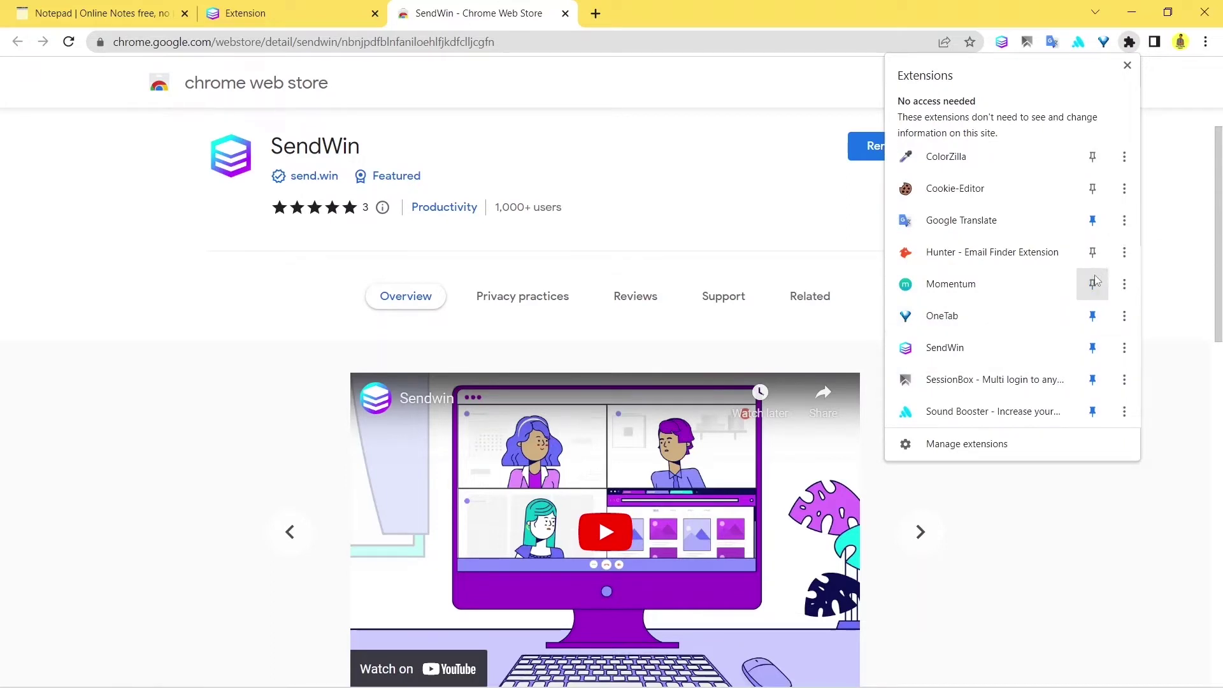
click(1153, 289)
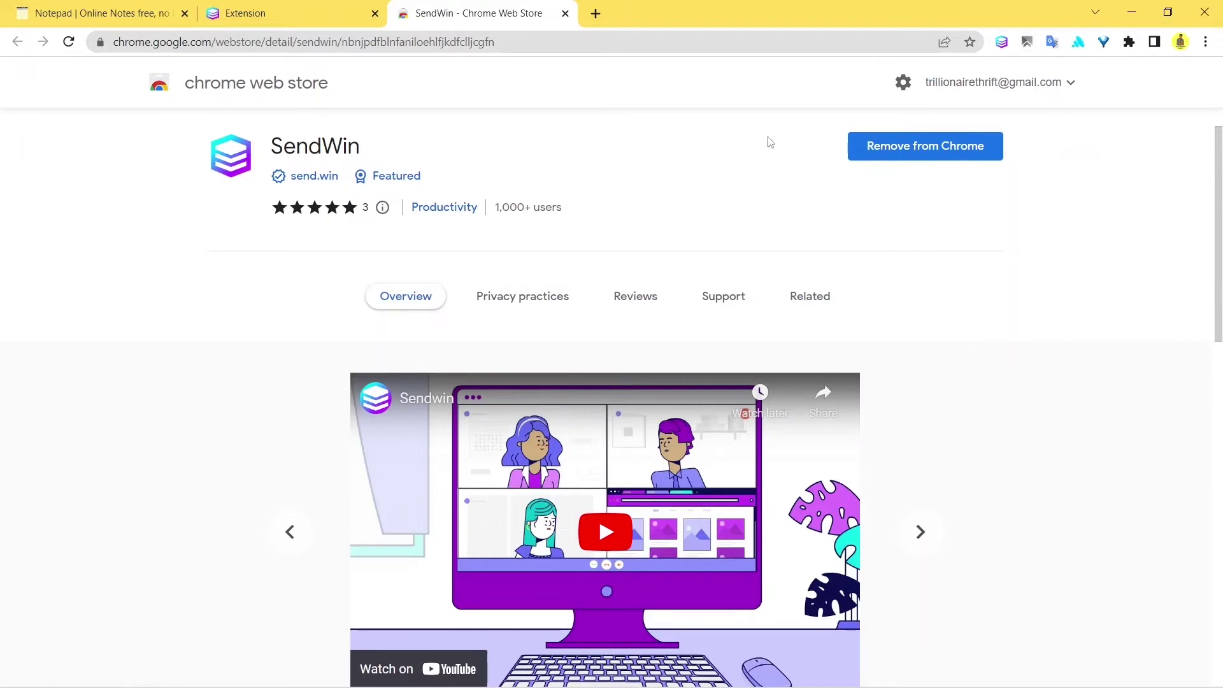
key(ctrl+w)
Open twitter.com/home in a new tab and go to the Vanswap tweet's page.
scroll(769, 141, up, 1)
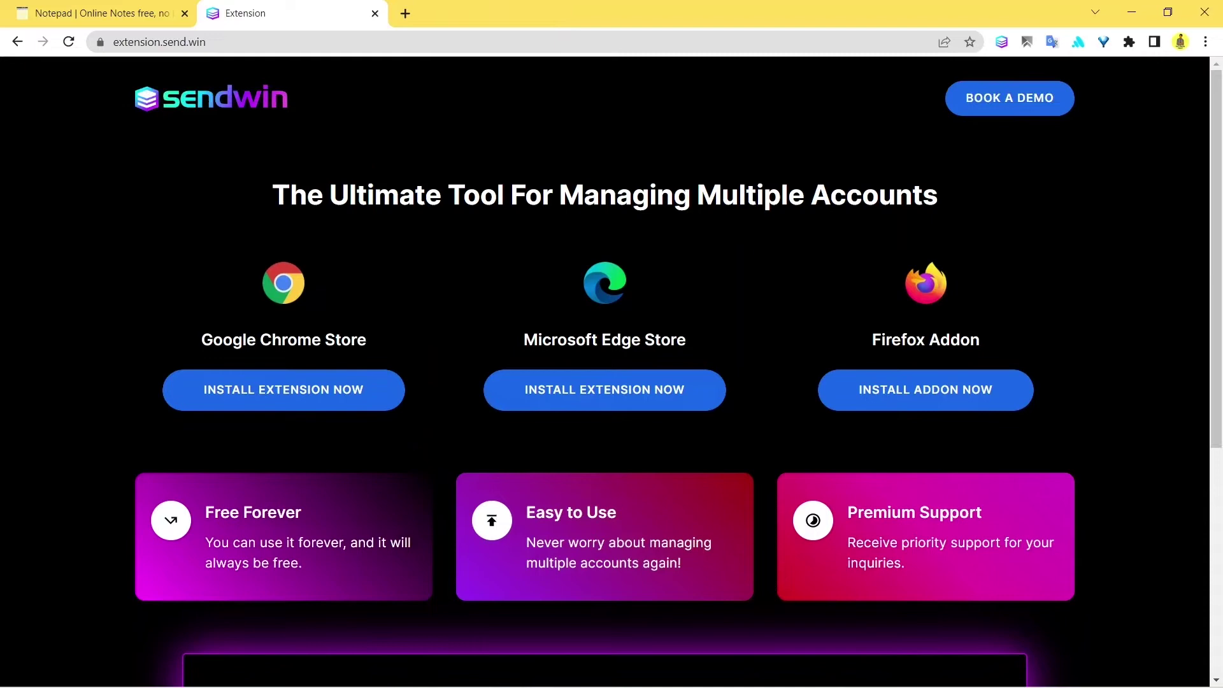
click(405, 14)
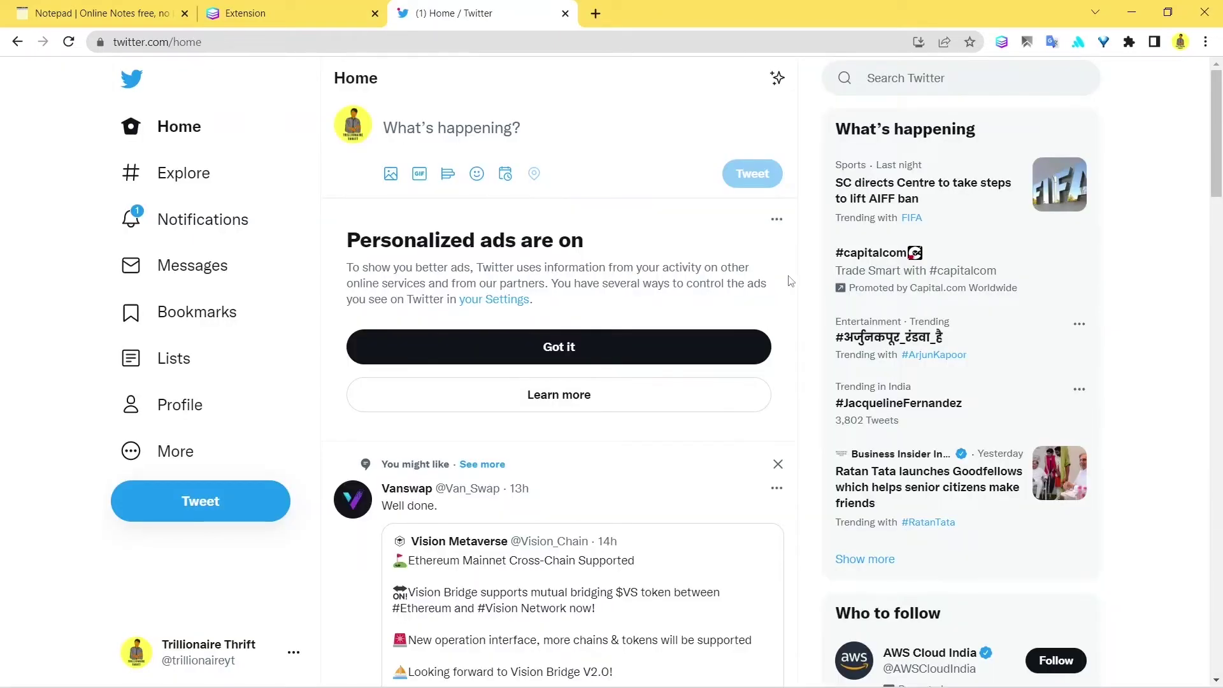
scroll(789, 281, down, 3)
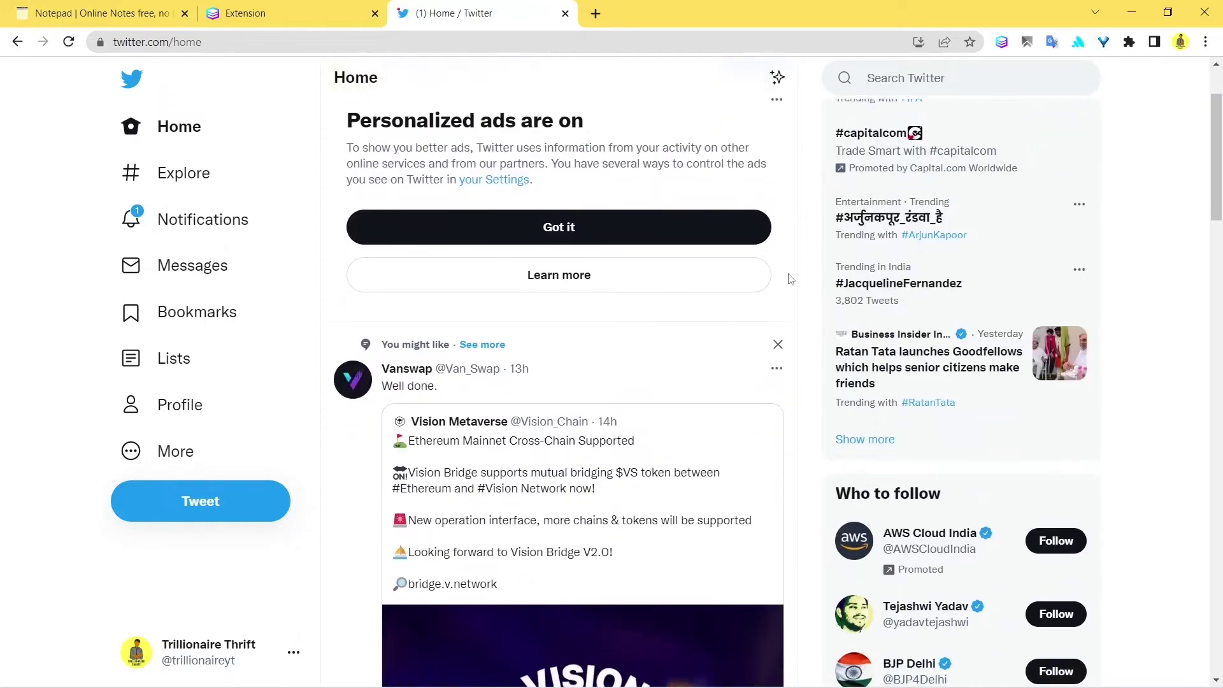
scroll(788, 281, down, 2)
click(789, 279)
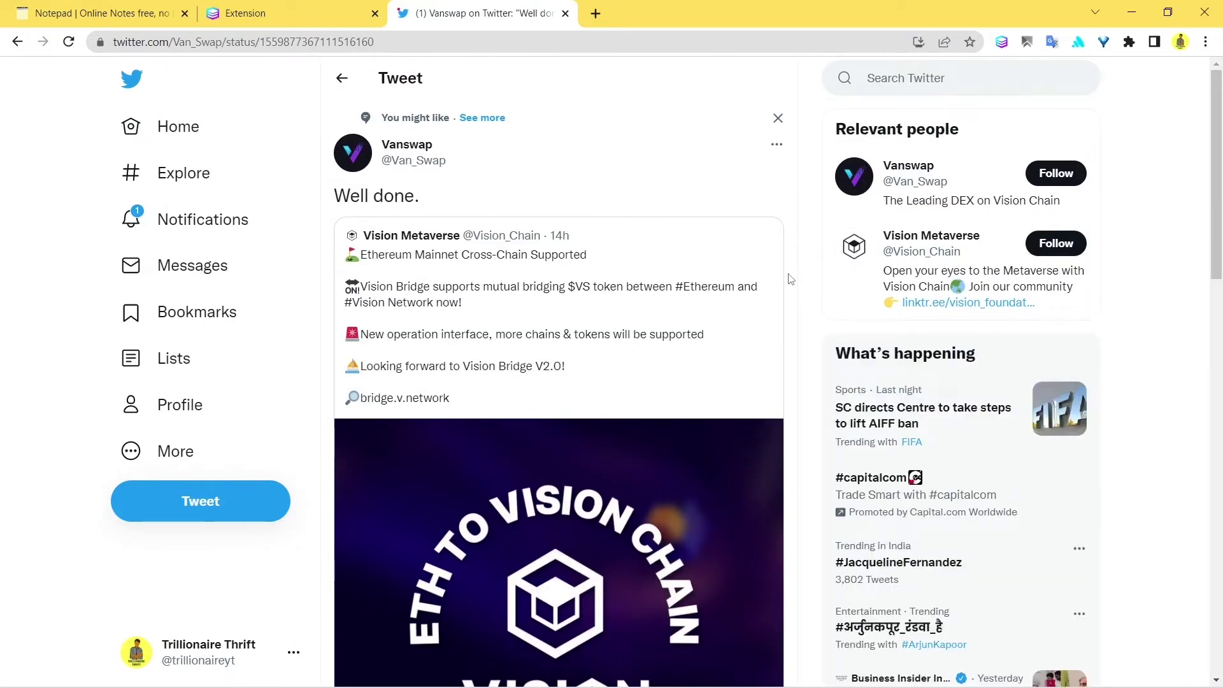
From the SendWin toolbar icon, choose Saved session for twitter.com.
click(999, 43)
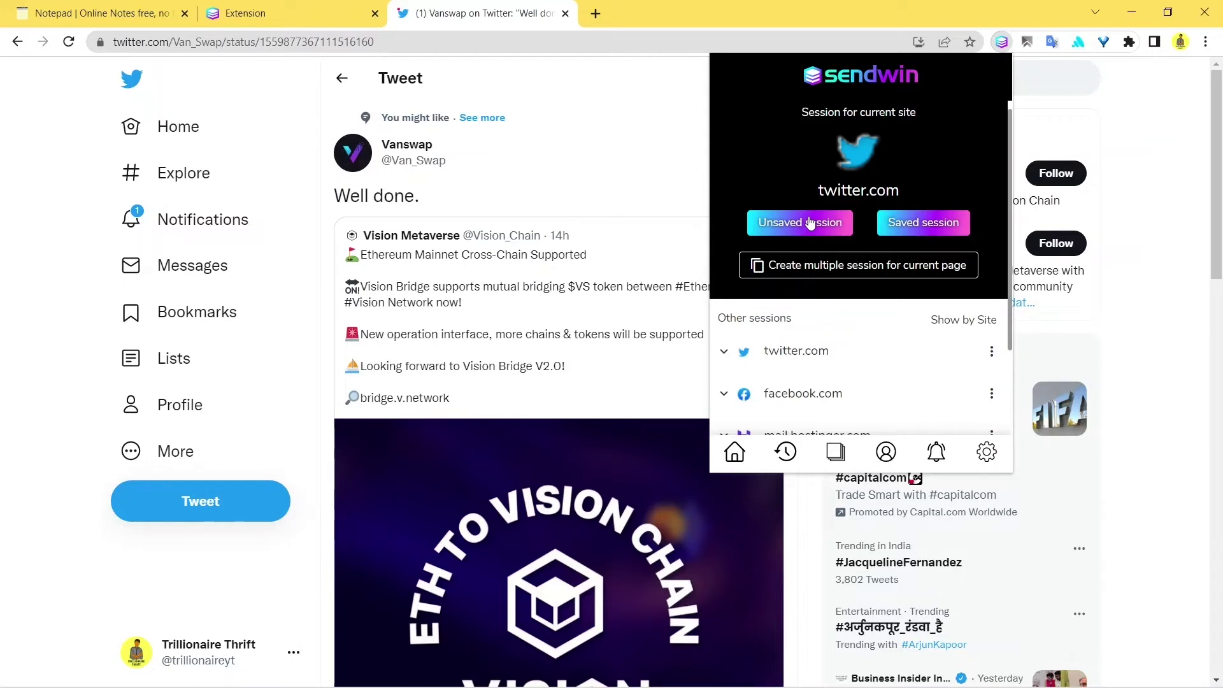
click(910, 229)
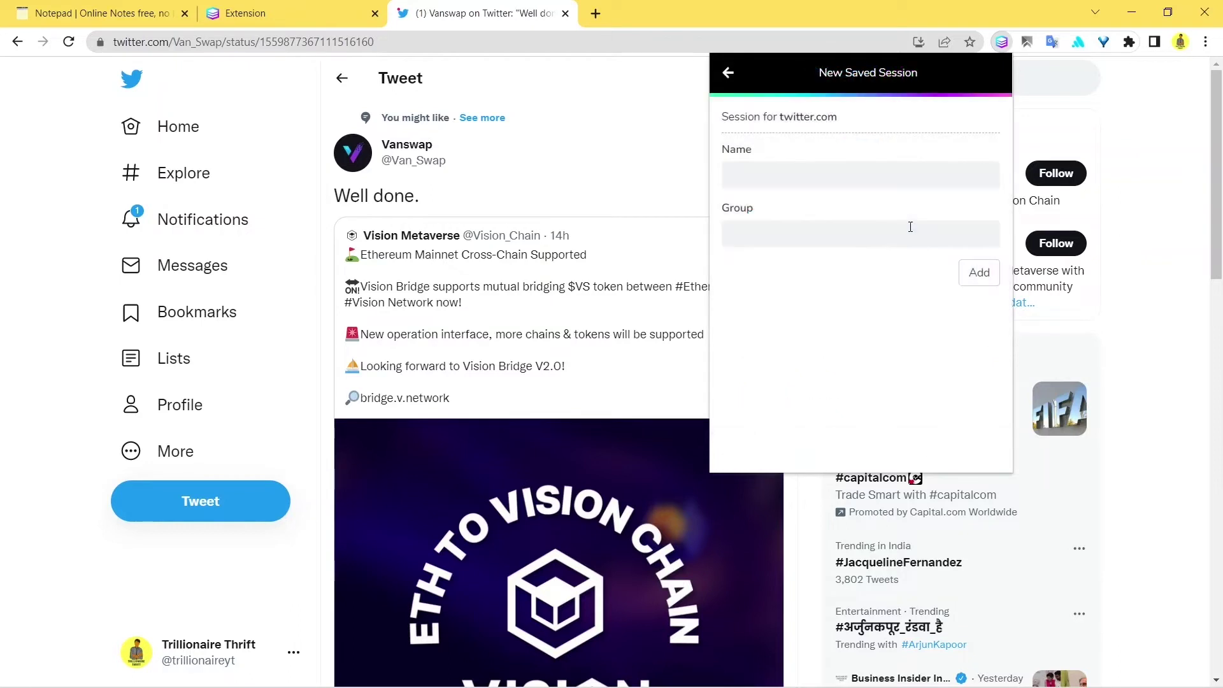
Name the session 'Twitter 1', put it in group 'Twitter', and add it.
click(780, 165)
text(Twitter)
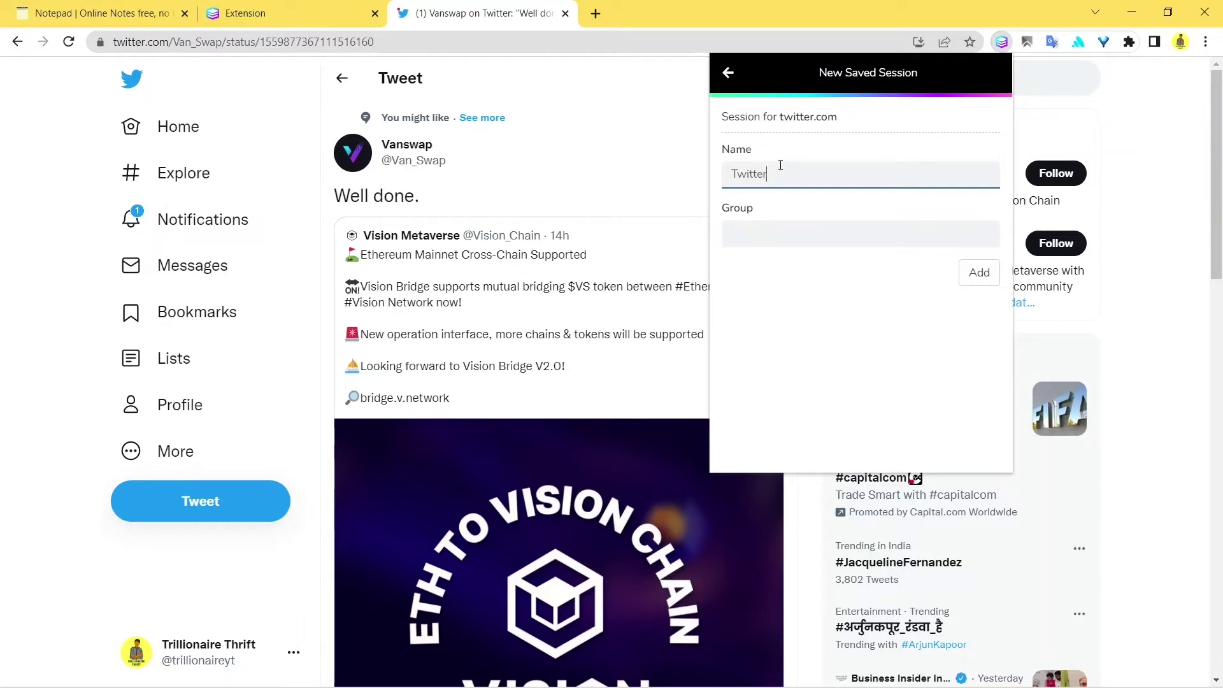
text(1)
click(767, 232)
text(Twitter)
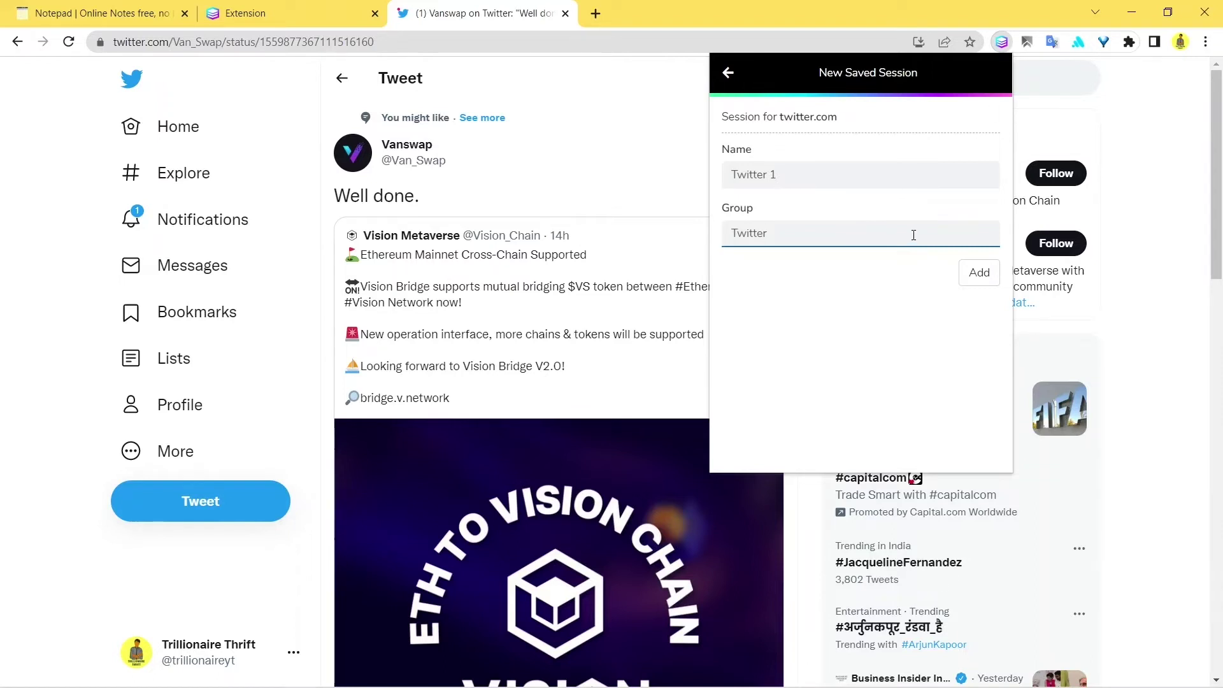
click(975, 272)
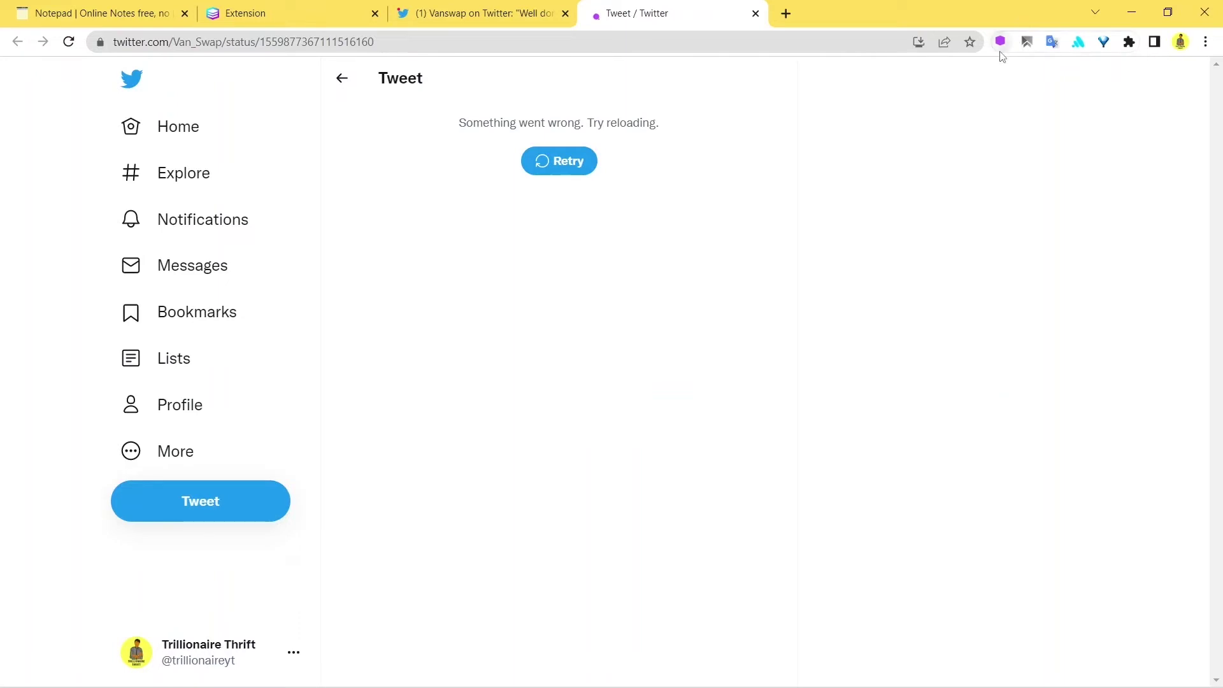
Reload the failed tweet page in the new session tab and log out from account options.
click(572, 169)
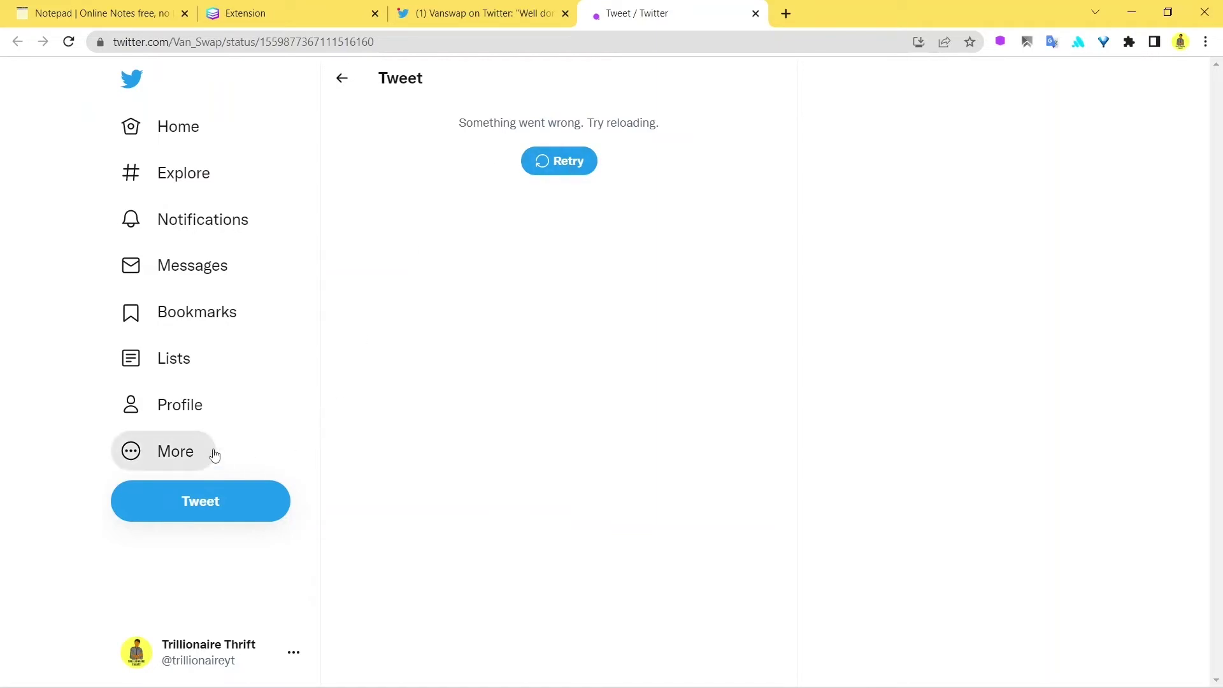
click(502, 9)
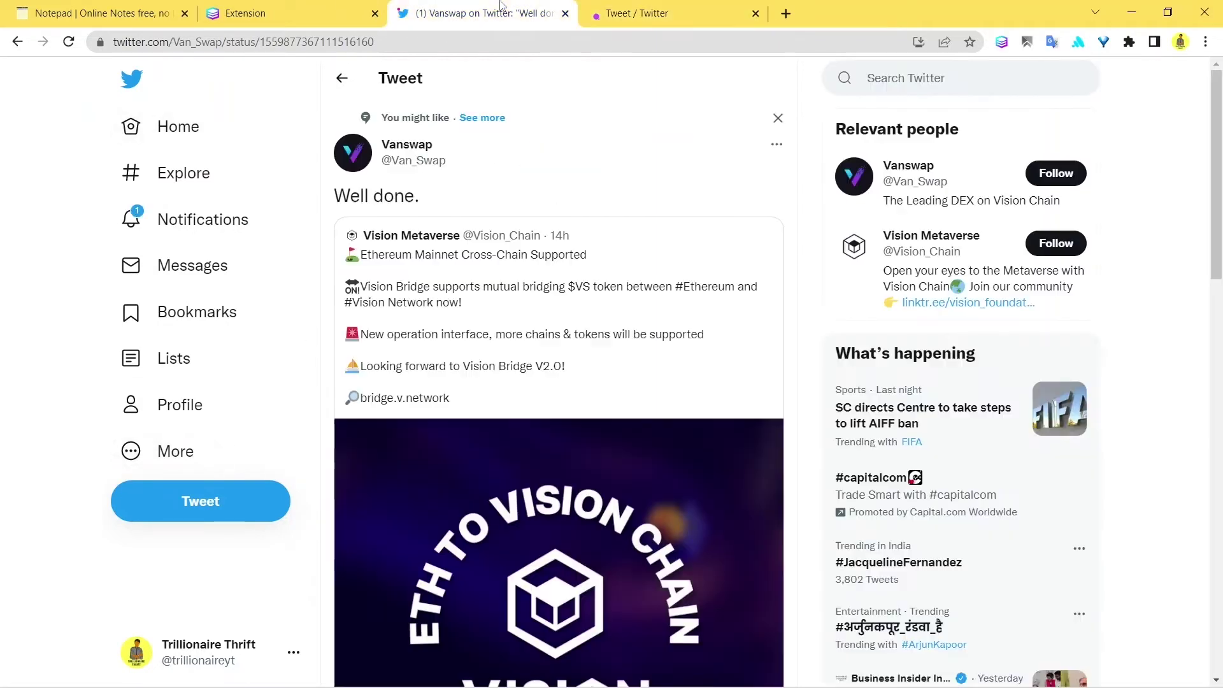
click(627, 7)
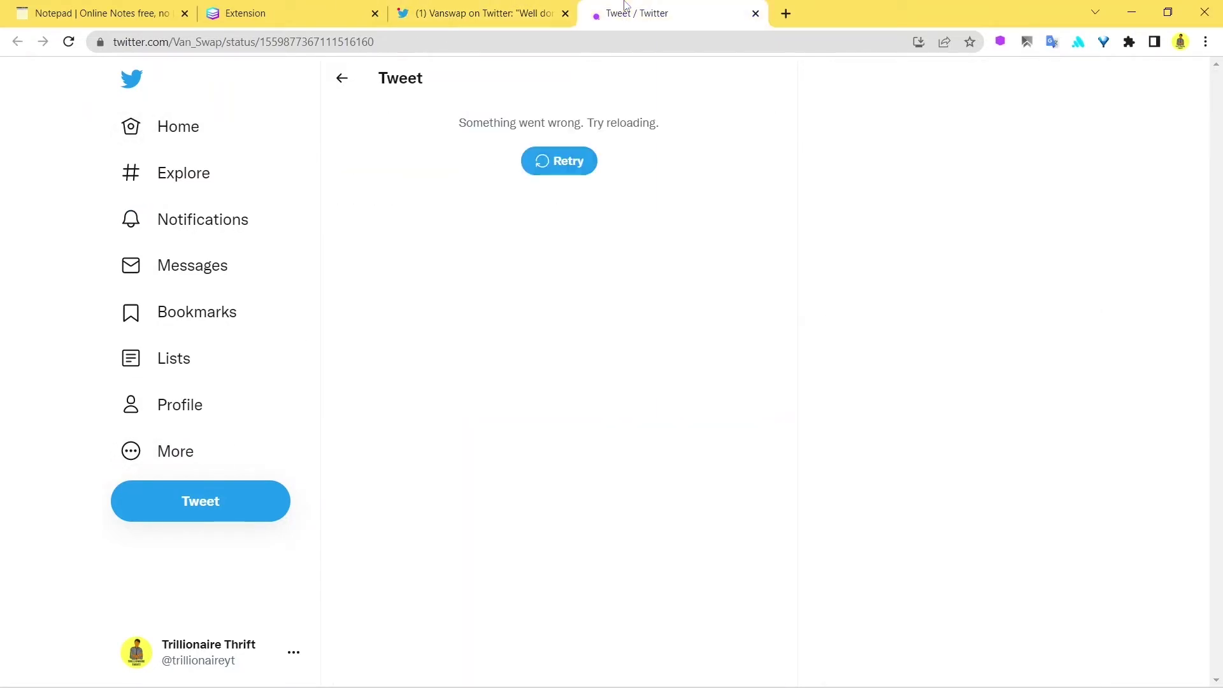
click(294, 648)
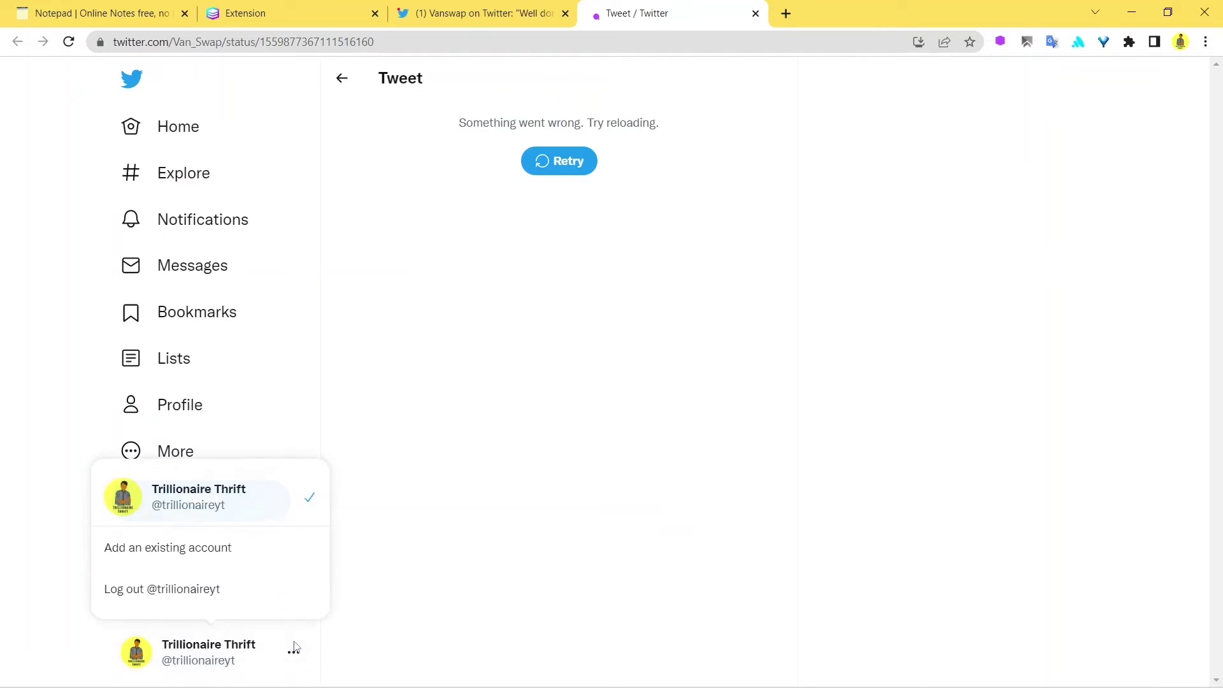
click(182, 590)
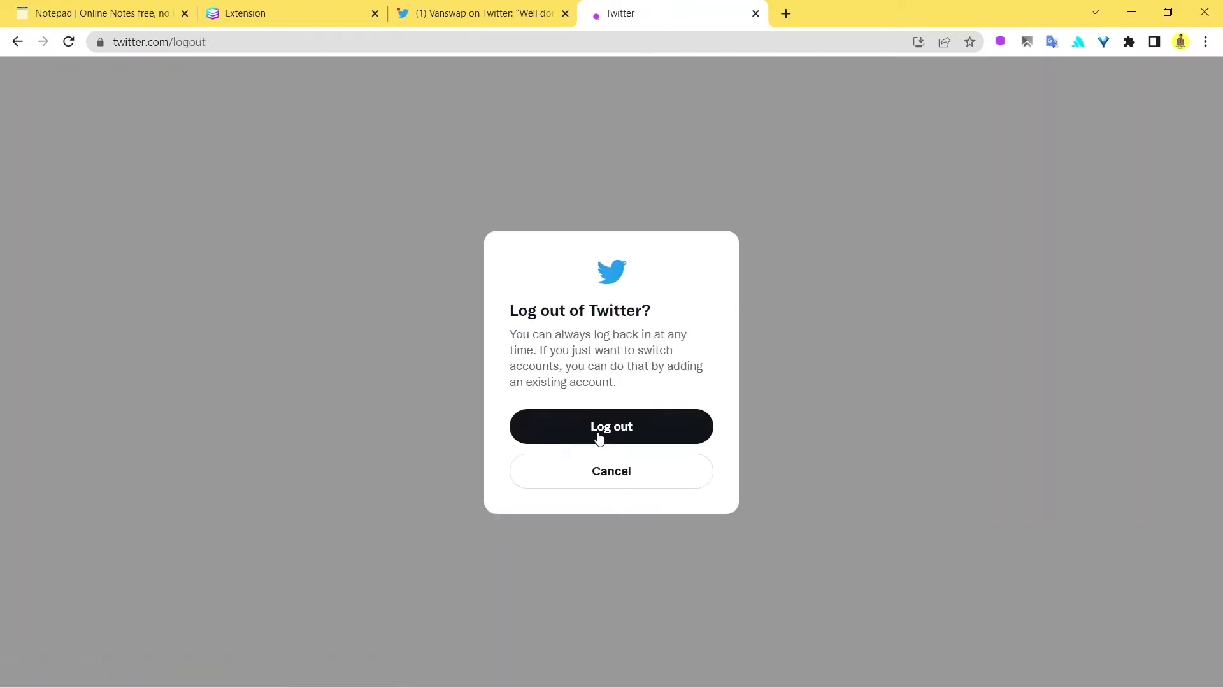
click(659, 423)
Confirm the original tab is still signed in, then finish logging out in the session tab.
click(484, 13)
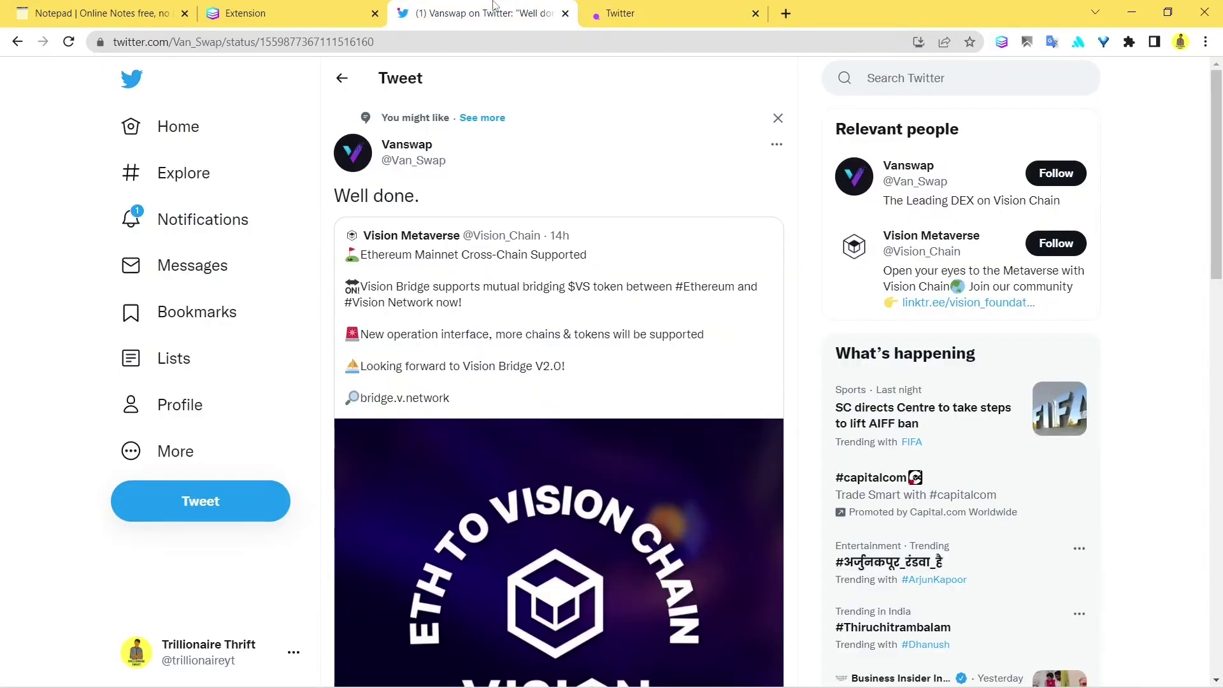
scroll(798, 293, down, 9)
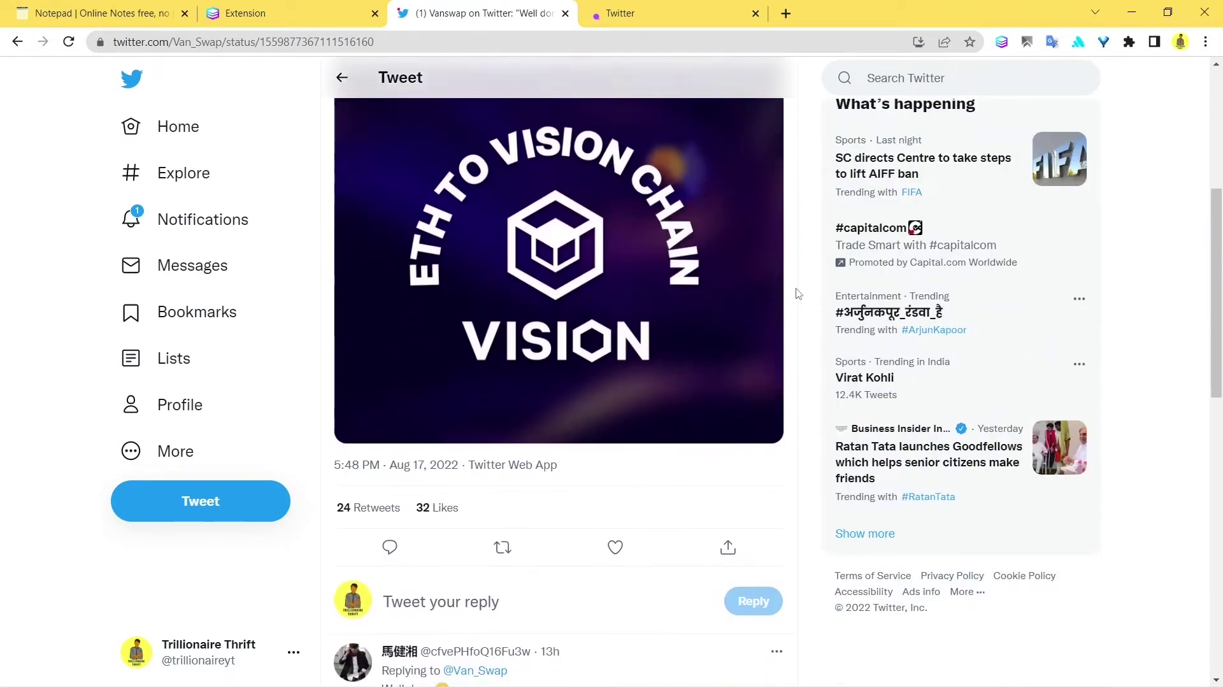
scroll(798, 293, up, 4)
scroll(798, 292, up, 5)
click(606, 8)
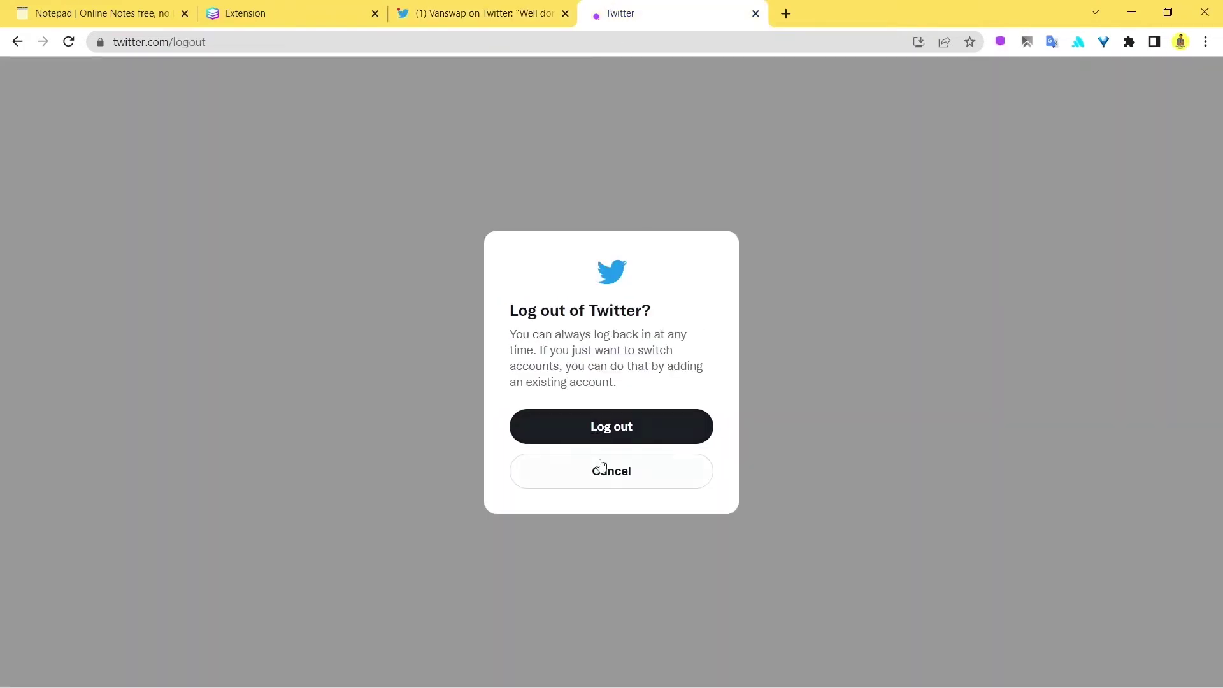
click(642, 435)
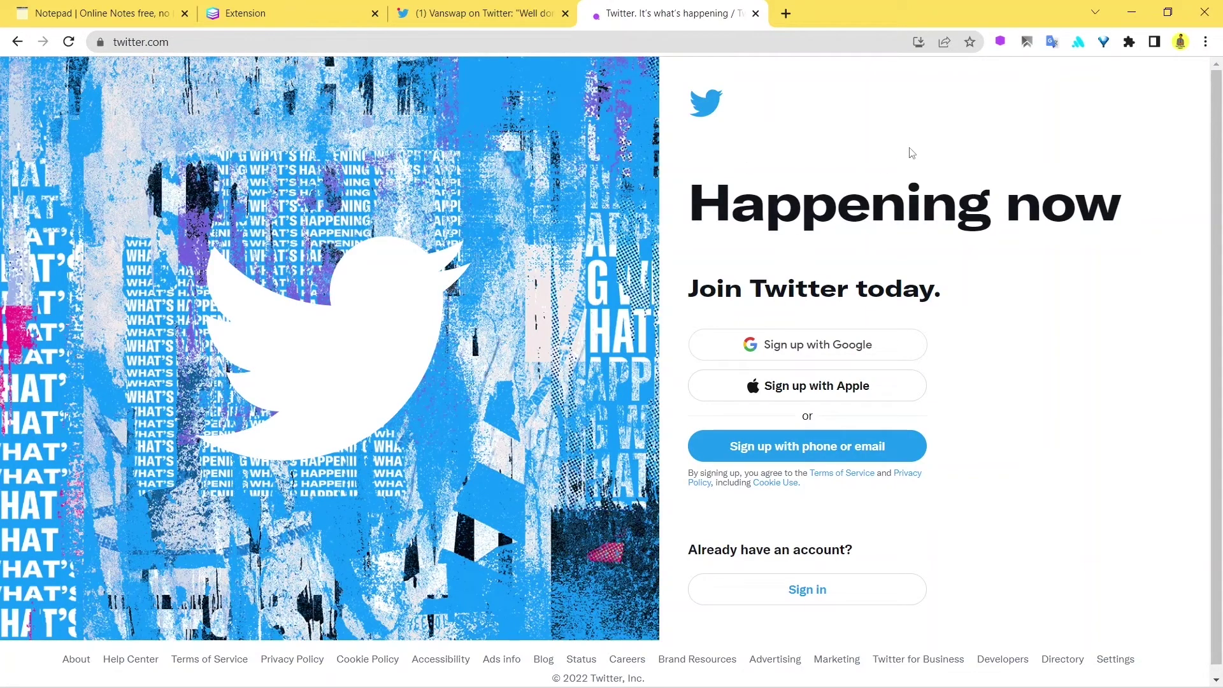
Point the original tab at the logged-in twitter.com/home feed, then return to the Twitter 1 tab.
click(512, 7)
drag(375, 42, 178, 52)
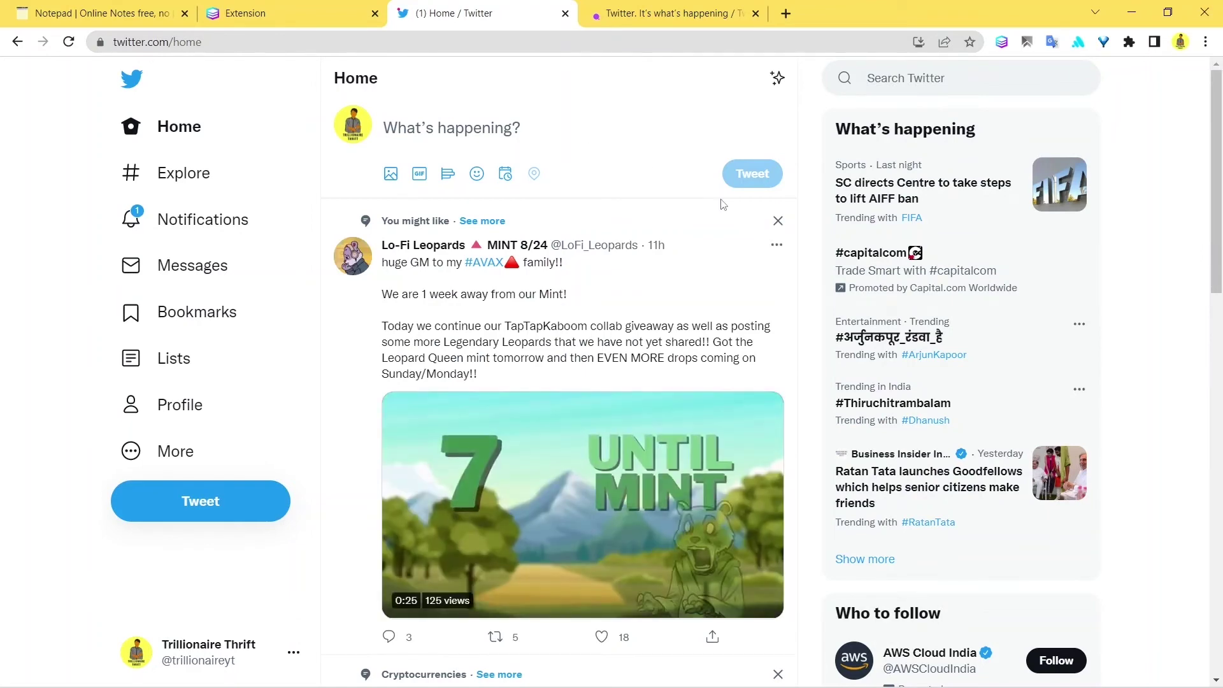
click(679, 6)
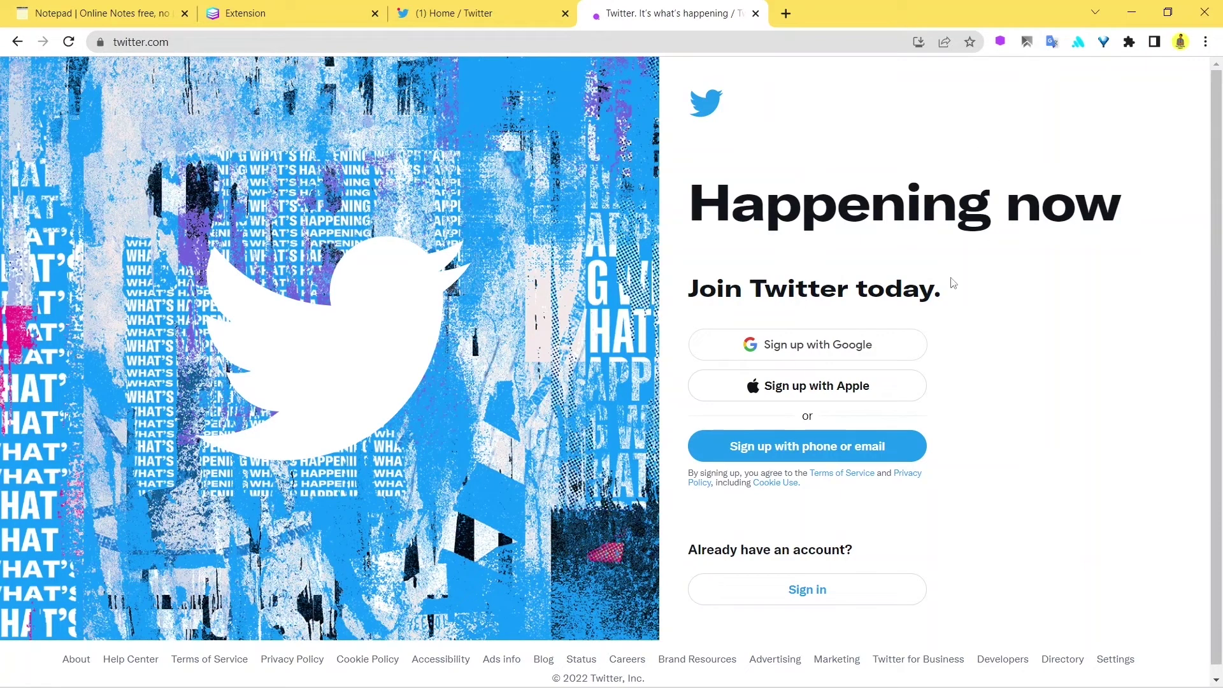
click(453, 13)
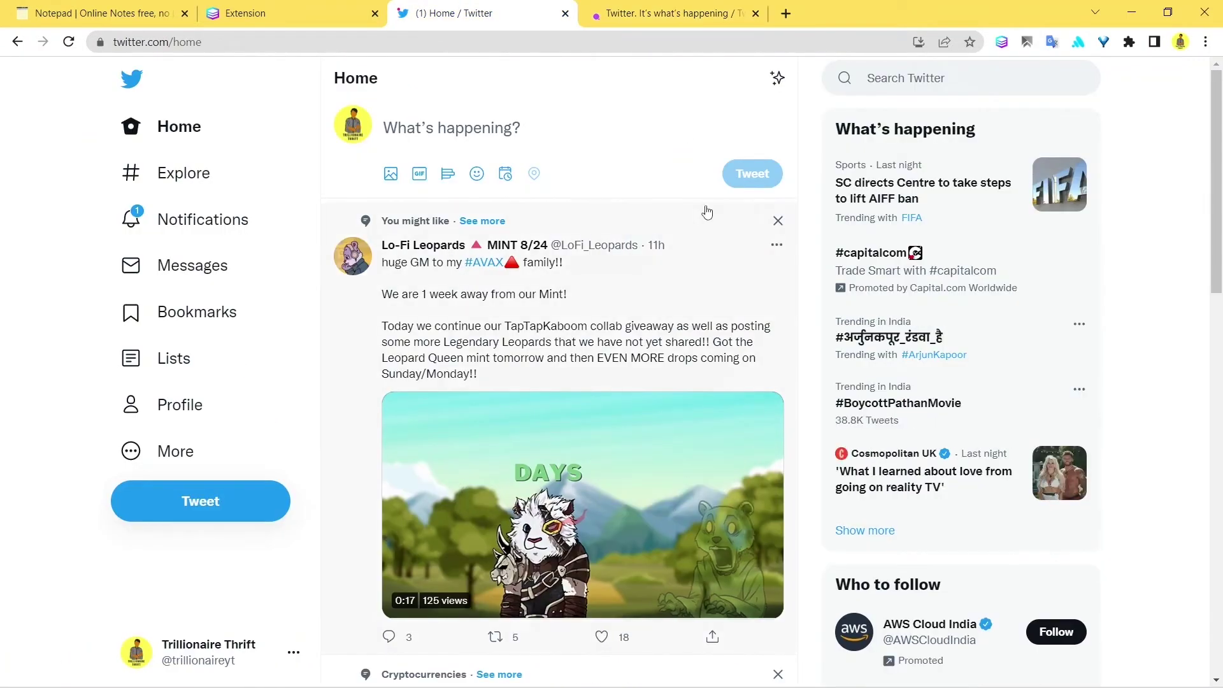
scroll(705, 208, down, 4)
scroll(704, 208, up, 5)
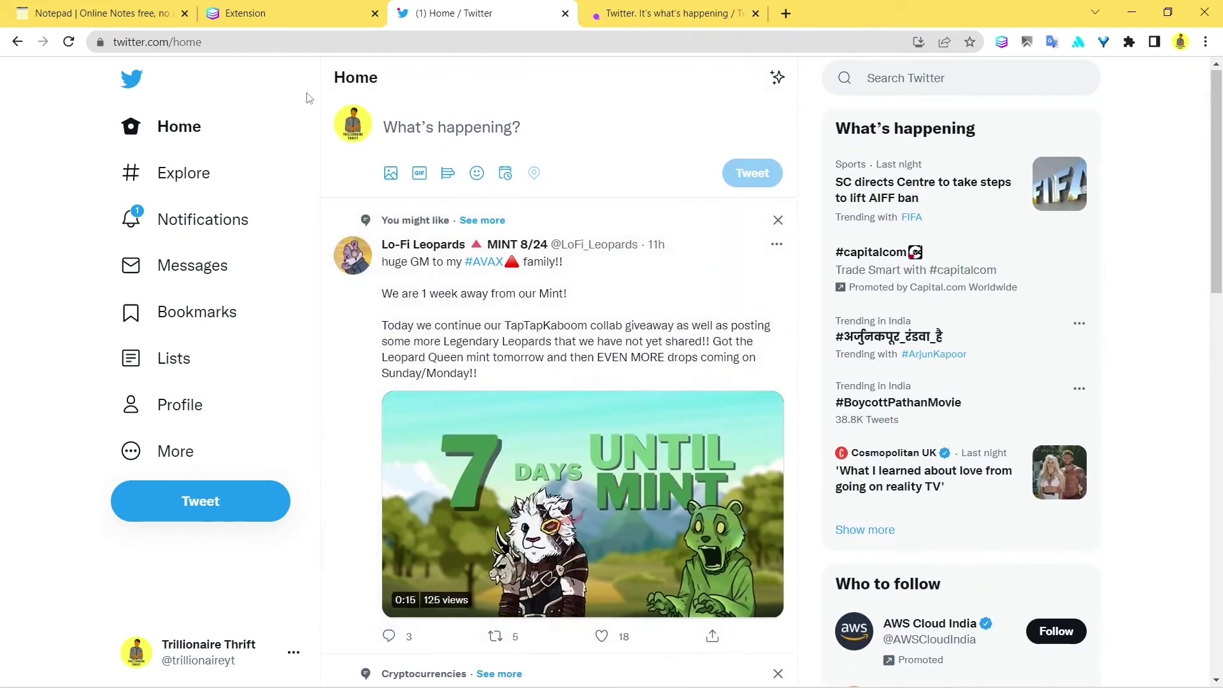
click(666, 12)
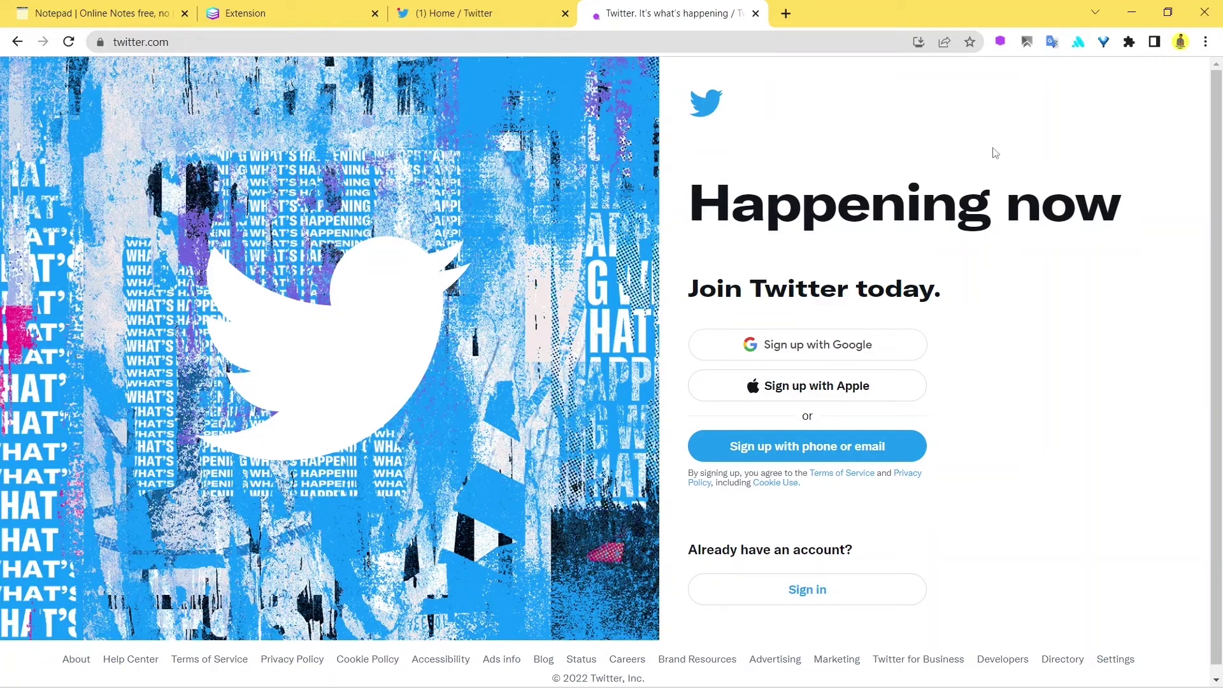
Add a SendWin saved session 'Twitter 2' in the 'Twitter' group.
click(1000, 42)
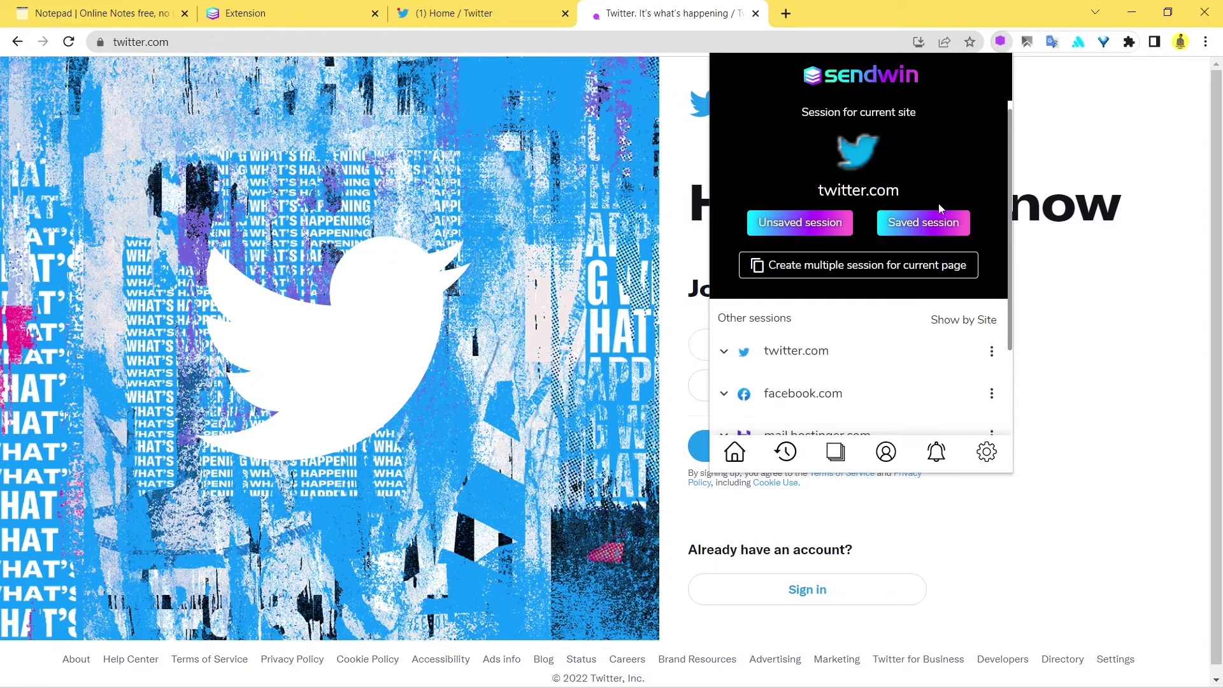
click(919, 223)
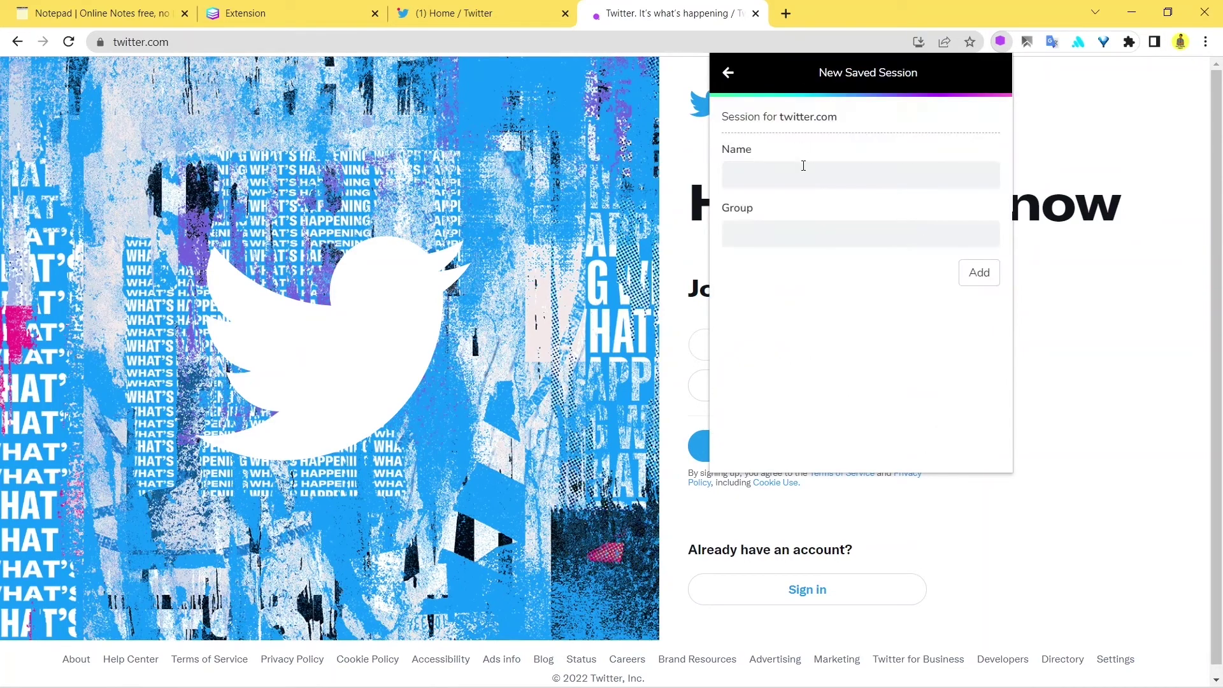
click(804, 167)
text(Twitter 2)
click(783, 227)
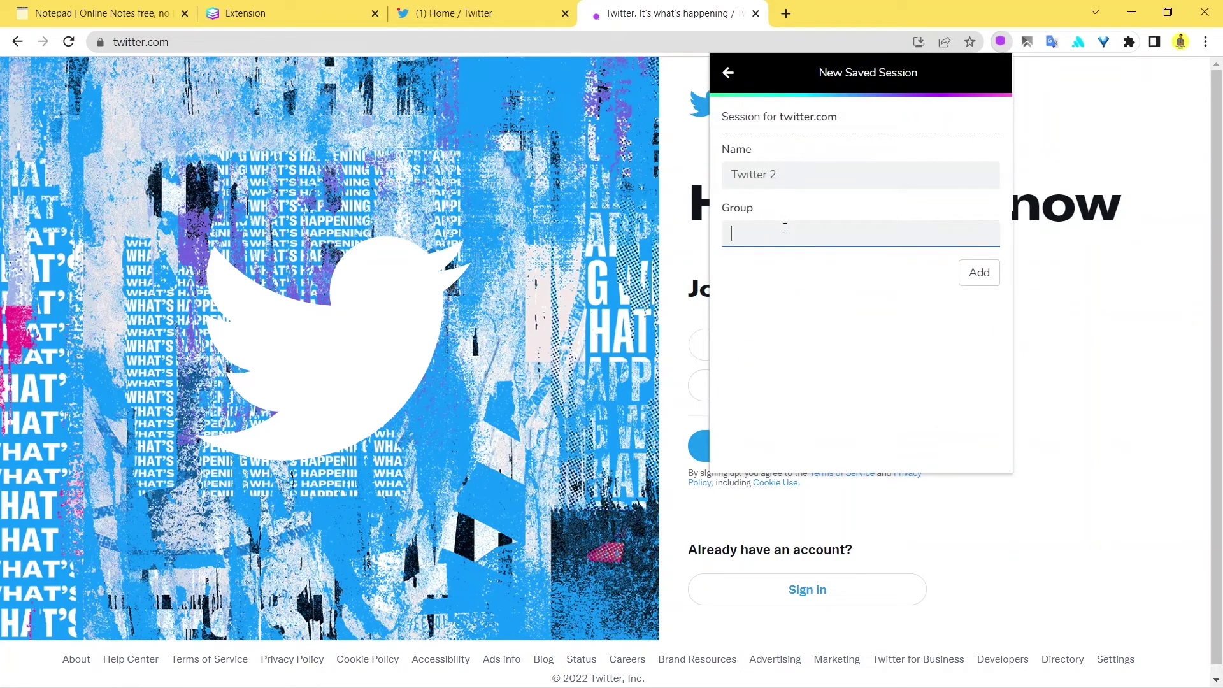
text(T)
click(771, 262)
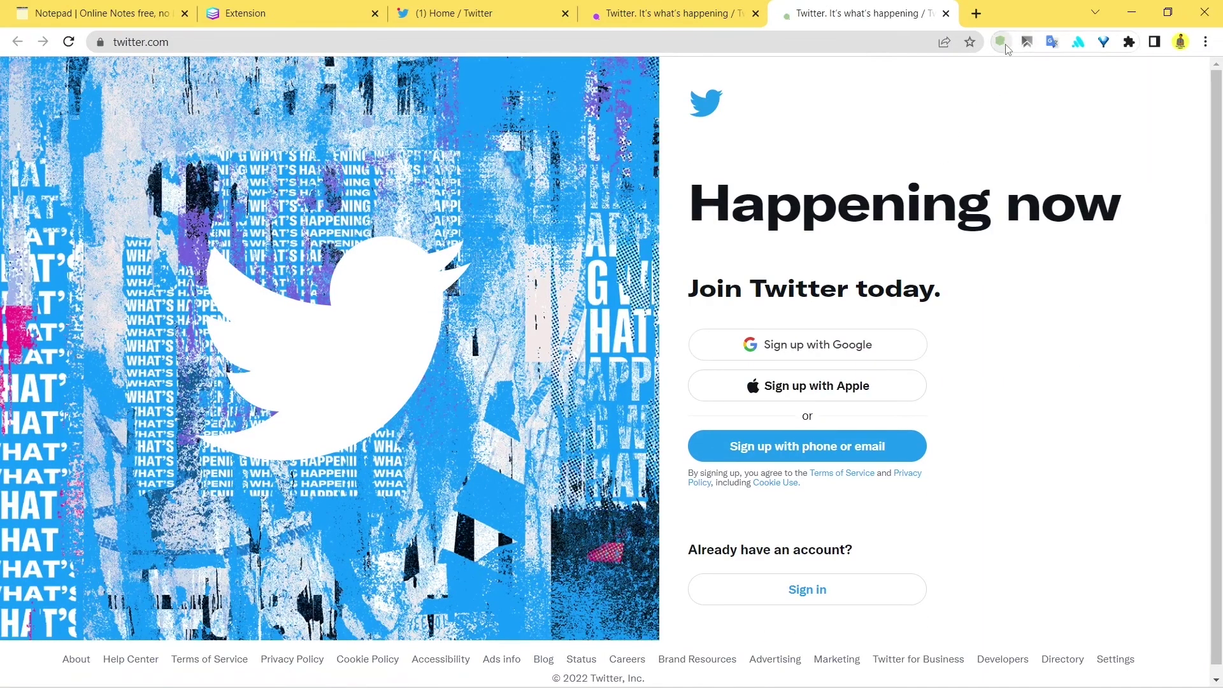
Compare the Twitter 2 tab, the Twitter 1 tab and the logged-in home feed.
click(638, 14)
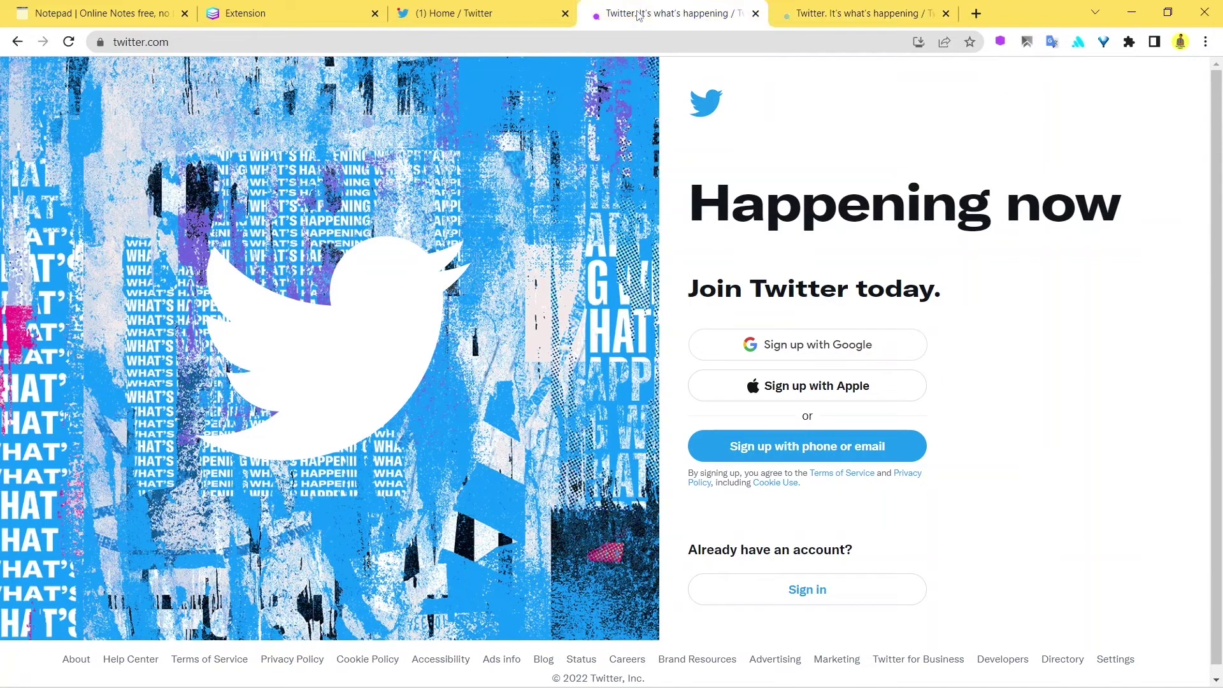
click(804, 5)
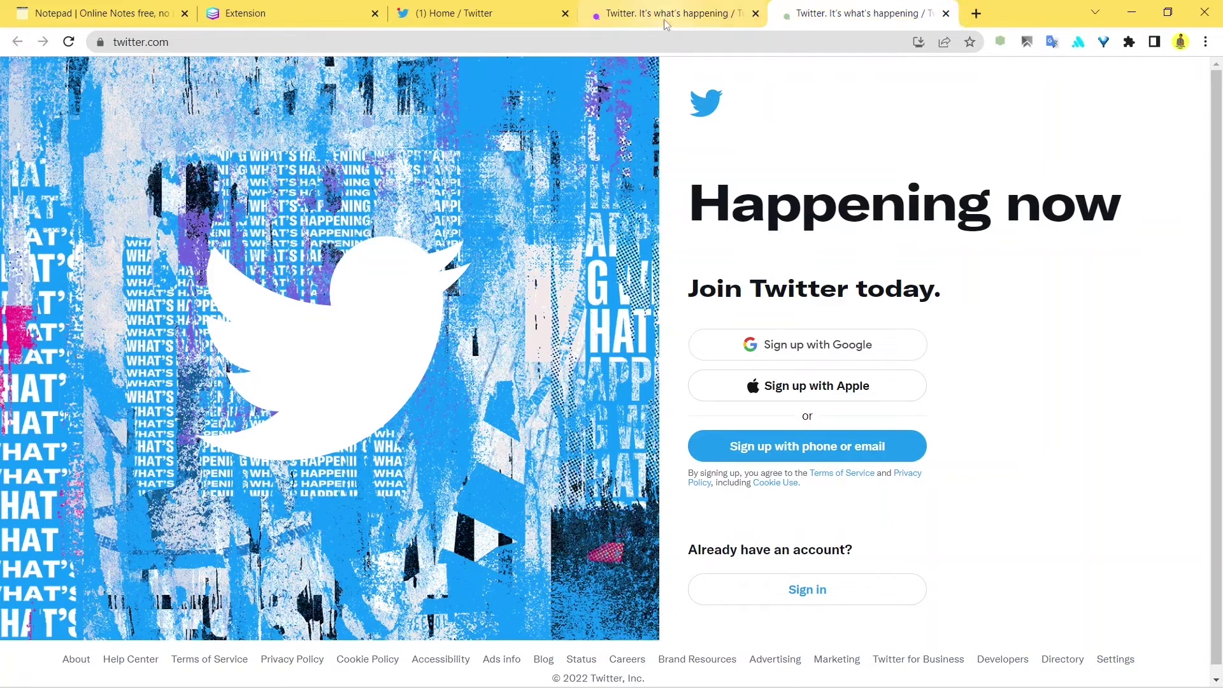
scroll(1019, 339, down, 1)
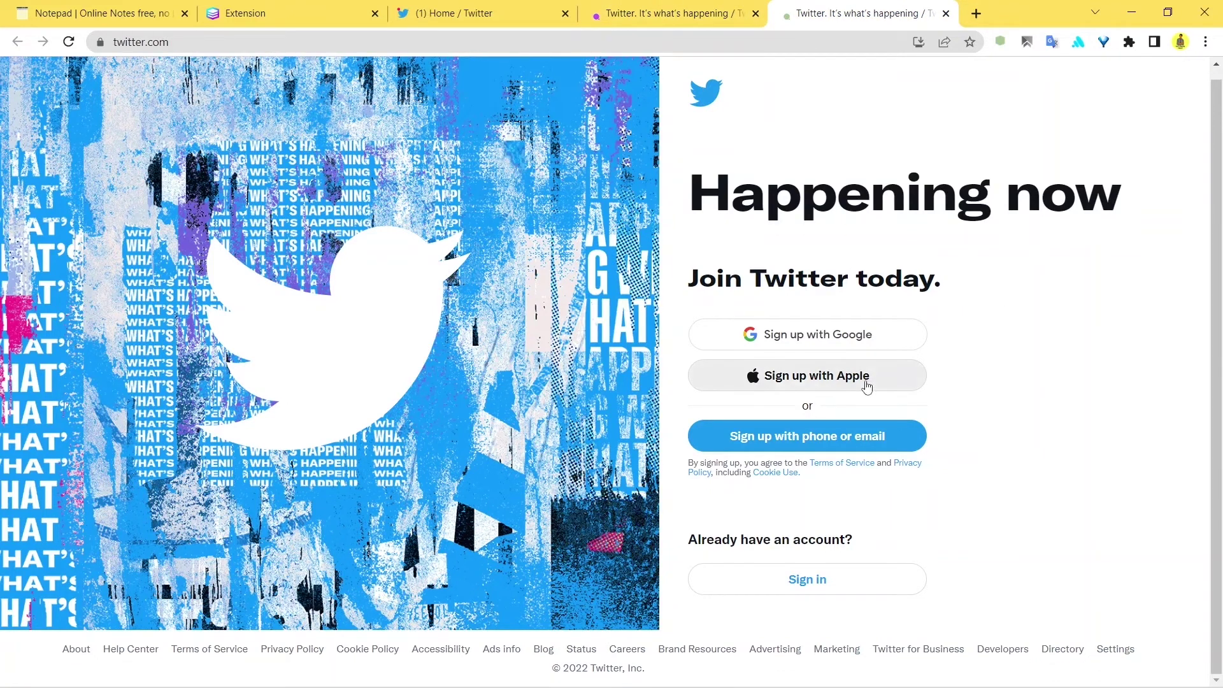
click(733, 10)
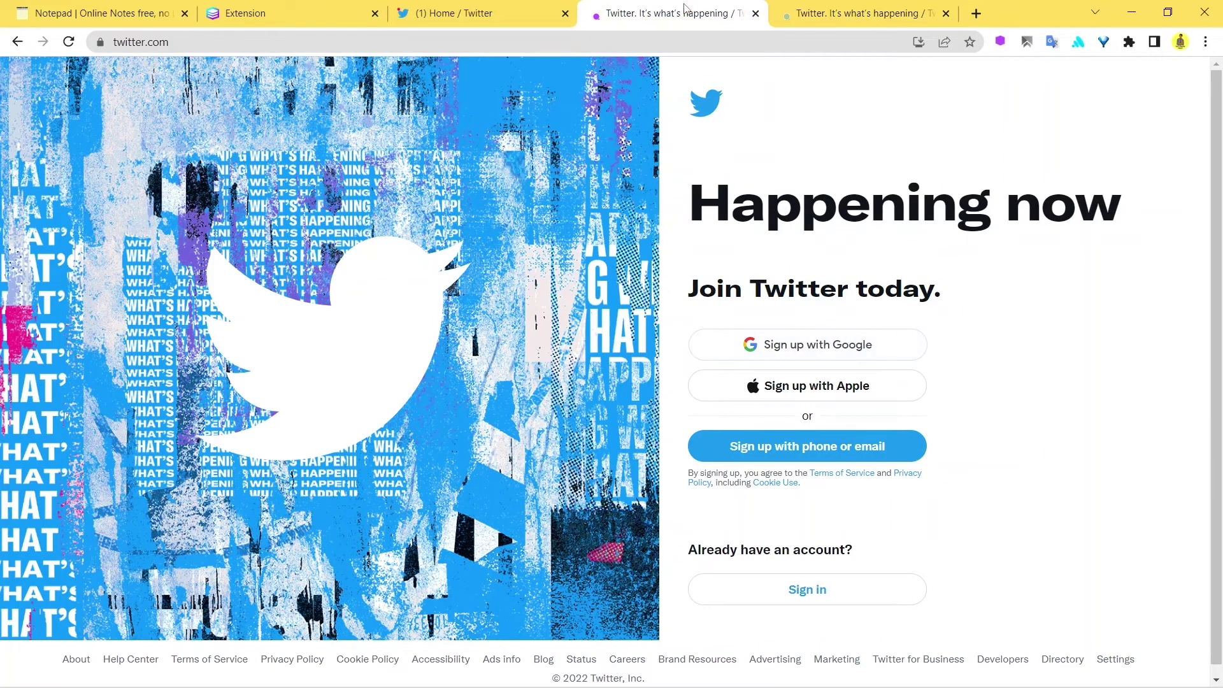
click(467, 6)
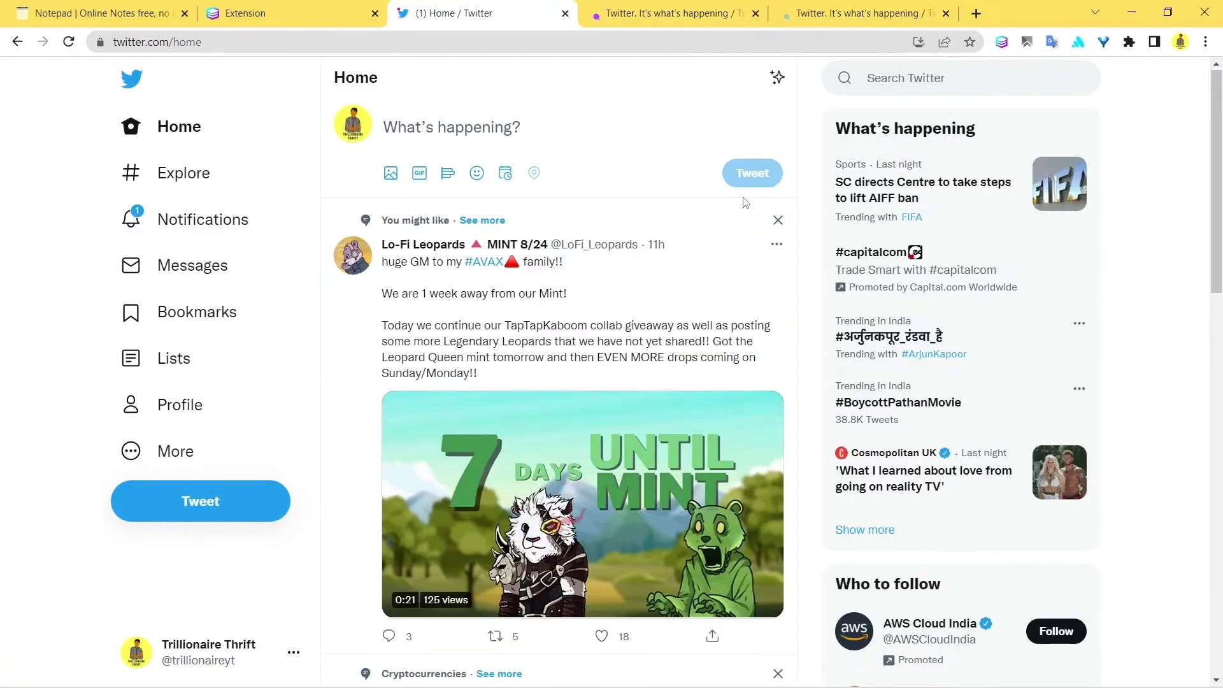
click(640, 6)
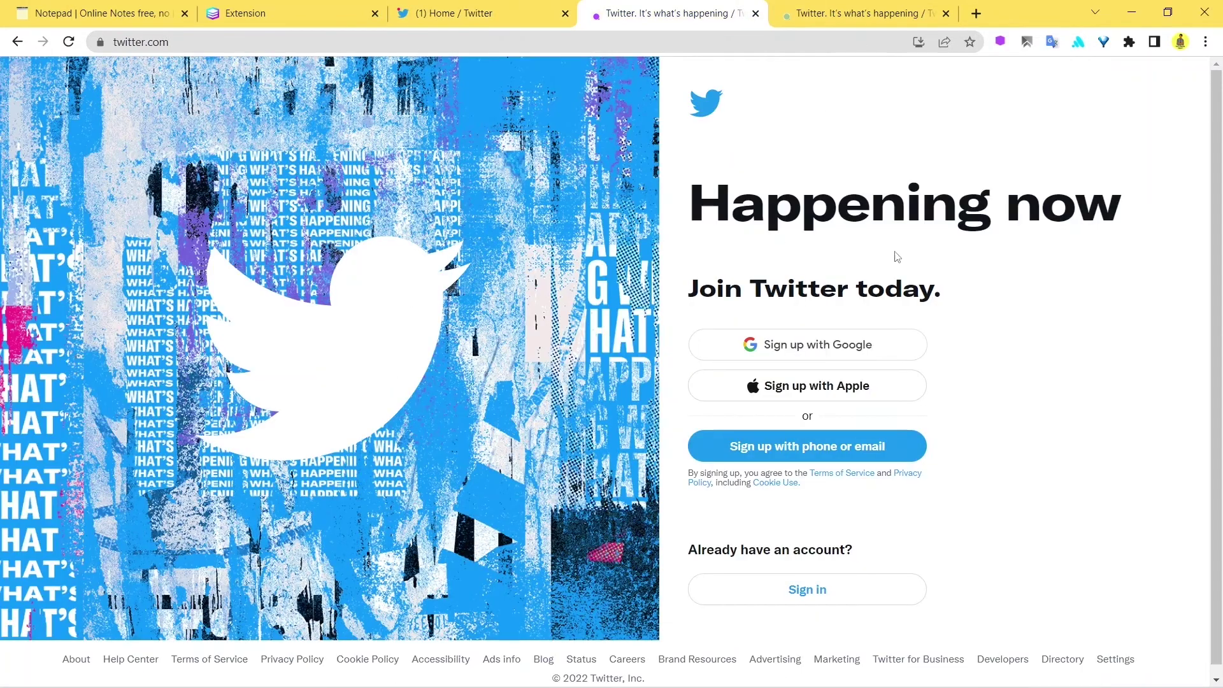
scroll(951, 312, down, 1)
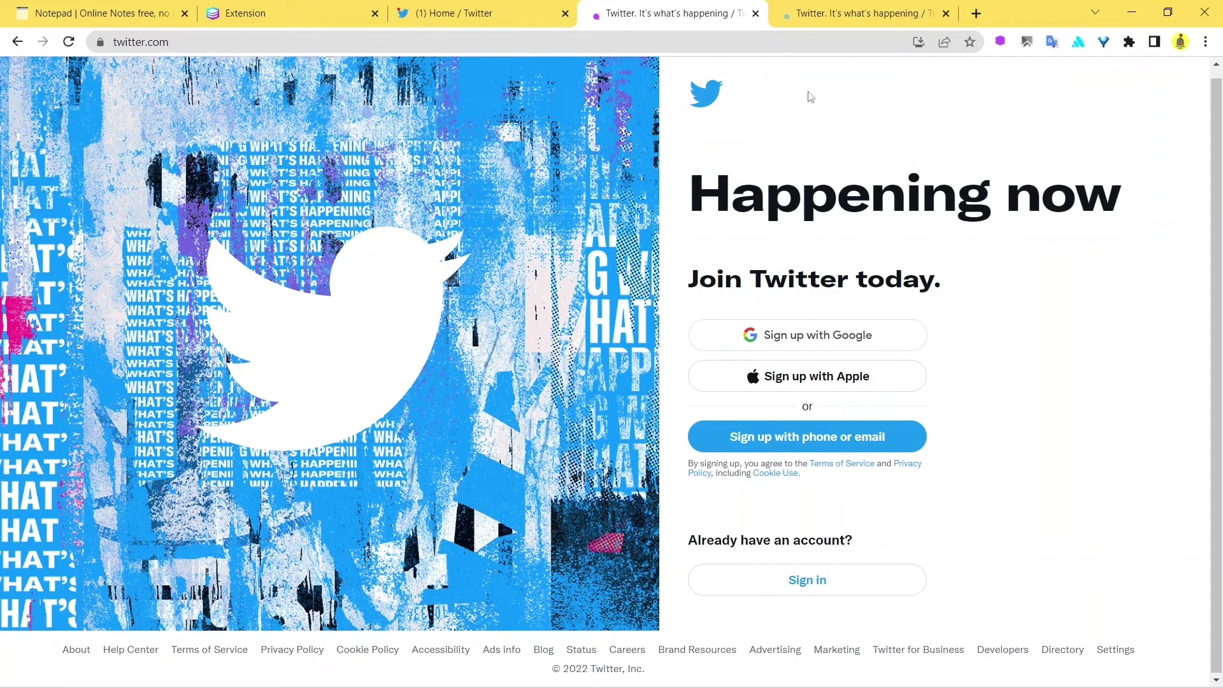
Recheck Twitter 2 and the home feed against Twitter 1, ending on the Twitter 1 tab.
click(820, 6)
click(681, 6)
click(454, 8)
click(686, 6)
click(847, 7)
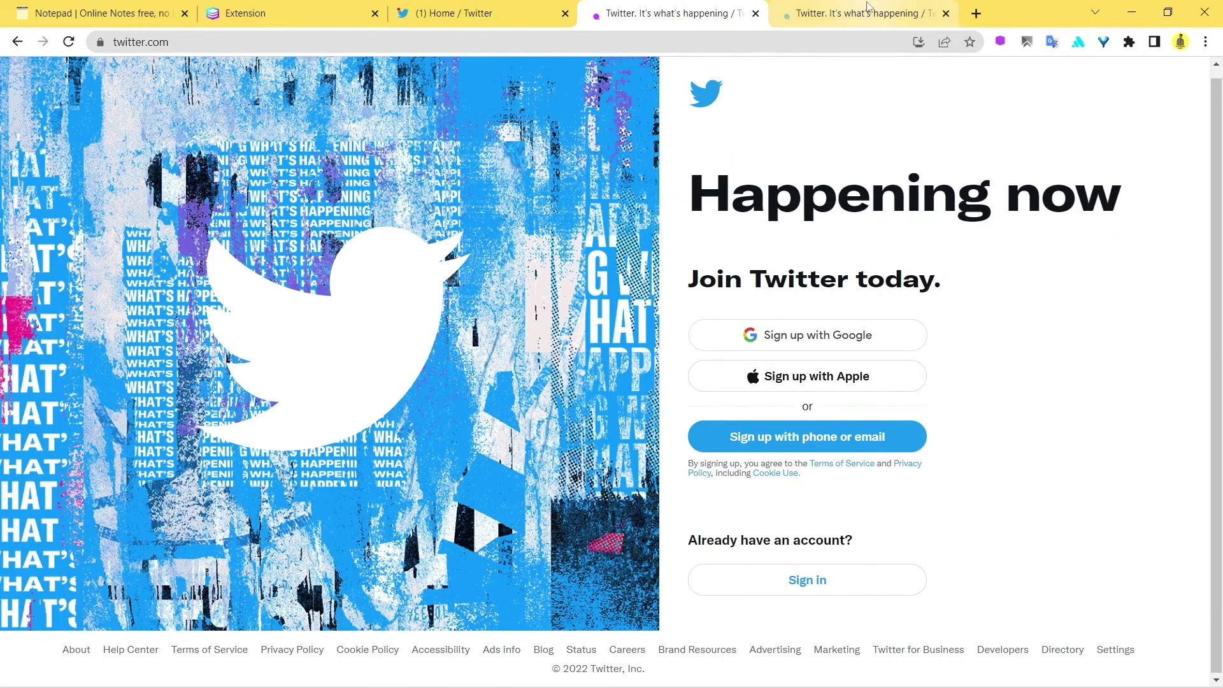
click(628, 6)
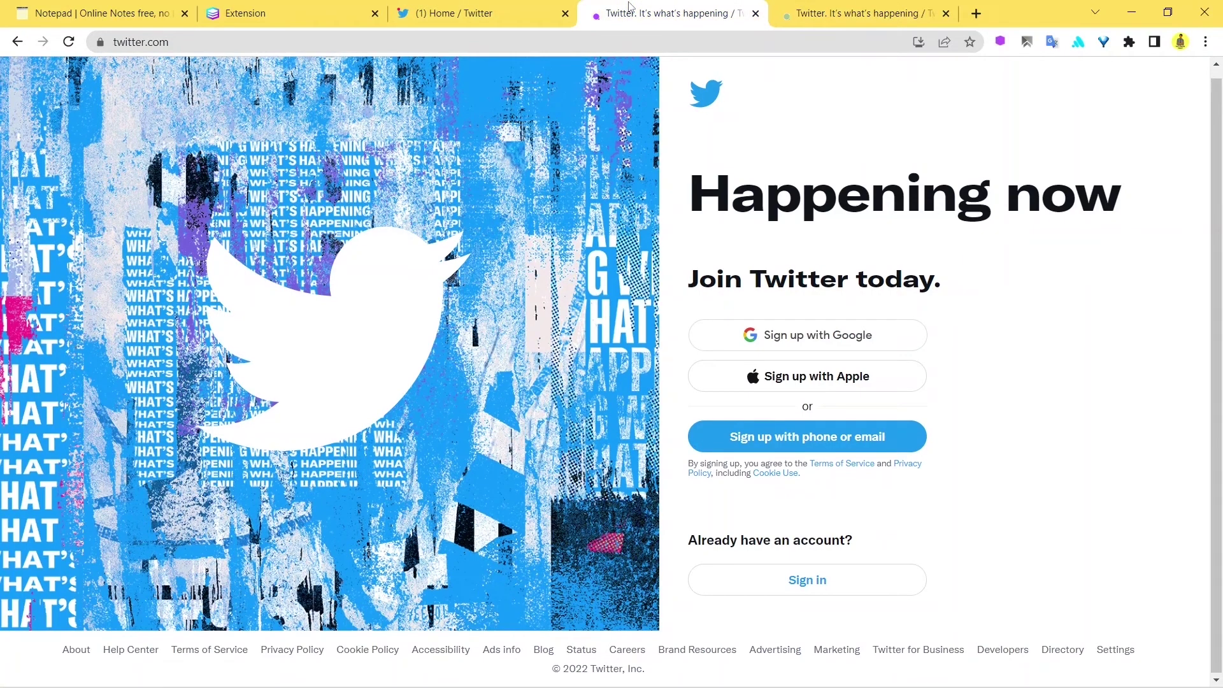
click(828, 8)
click(640, 6)
Return to the RapidTables Notepad showing 'Best Extension to Manage Mutiple Twitter Account from Single Browser'.
click(95, 13)
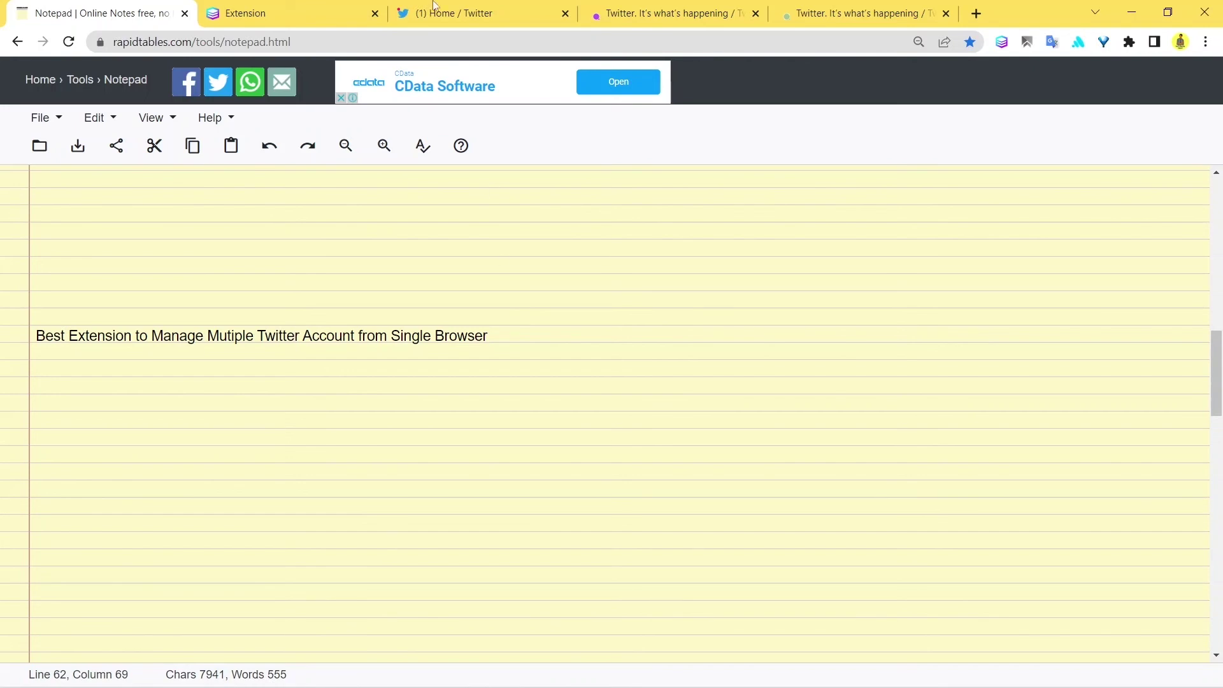
click(336, 8)
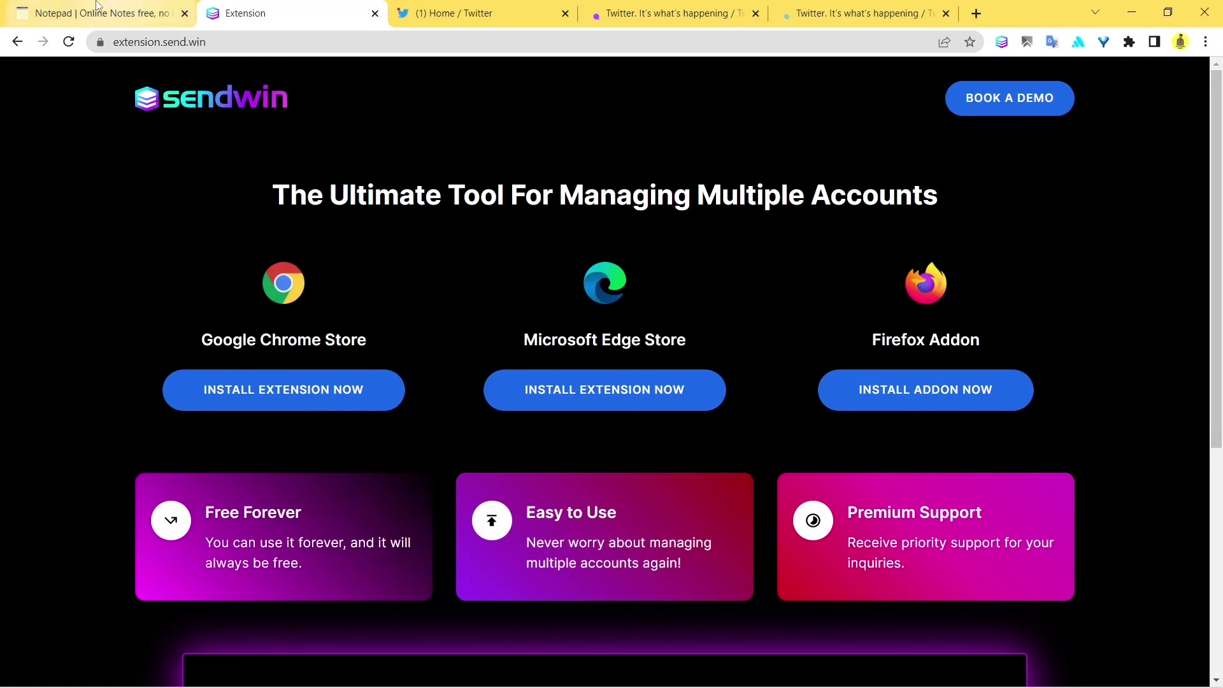
key(ctrl+shift+Tab)
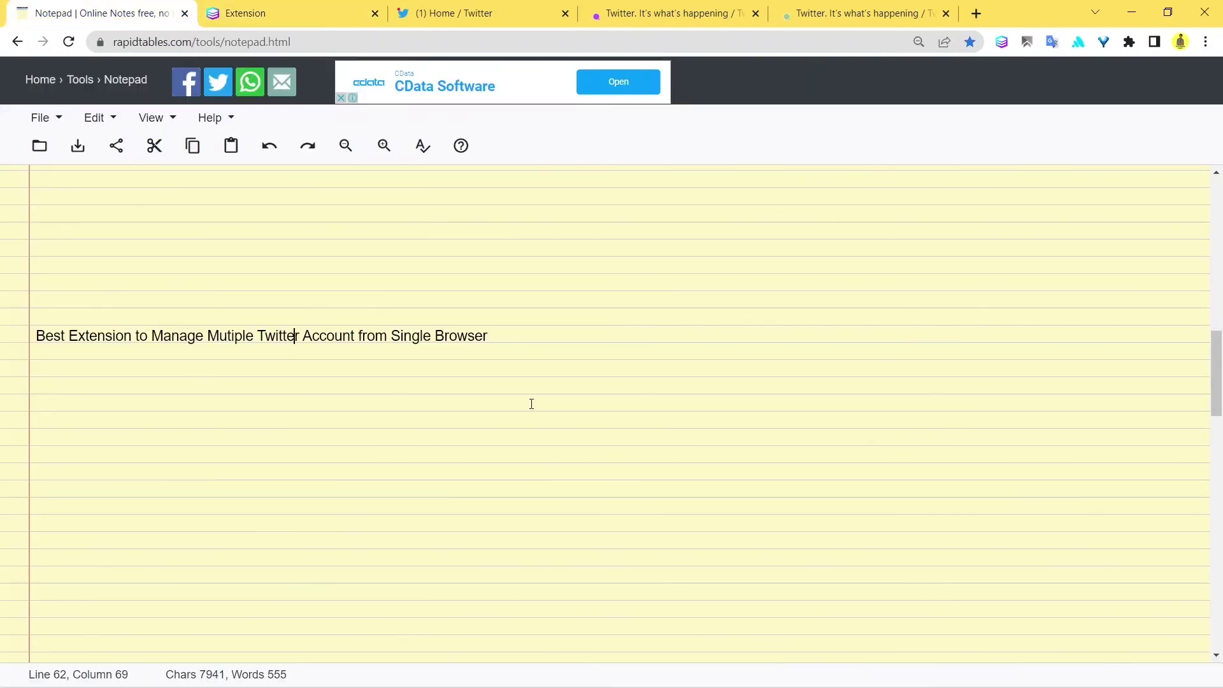